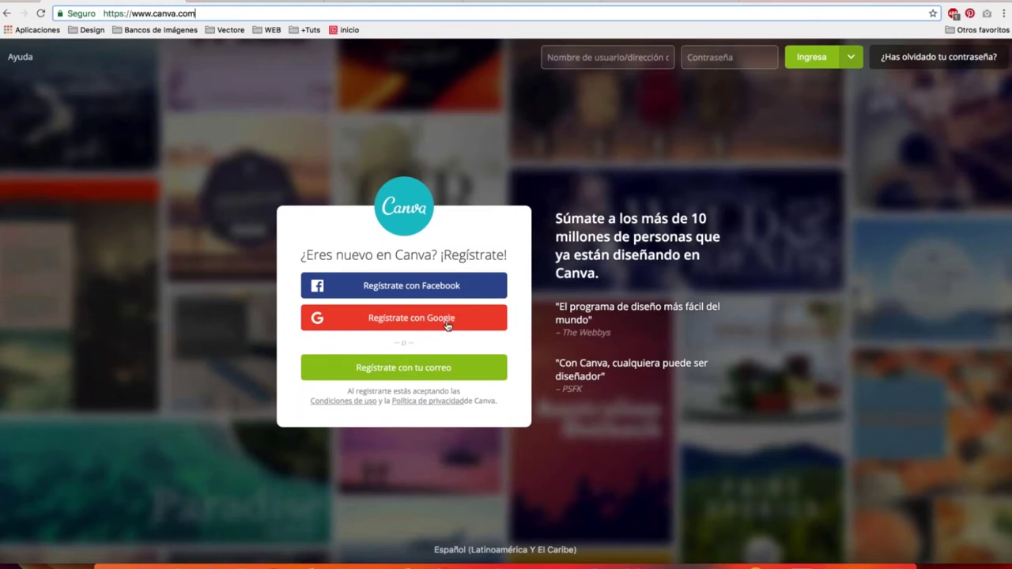
Sign up to Canva with a Google account and create a blank Social Media design
click(448, 324)
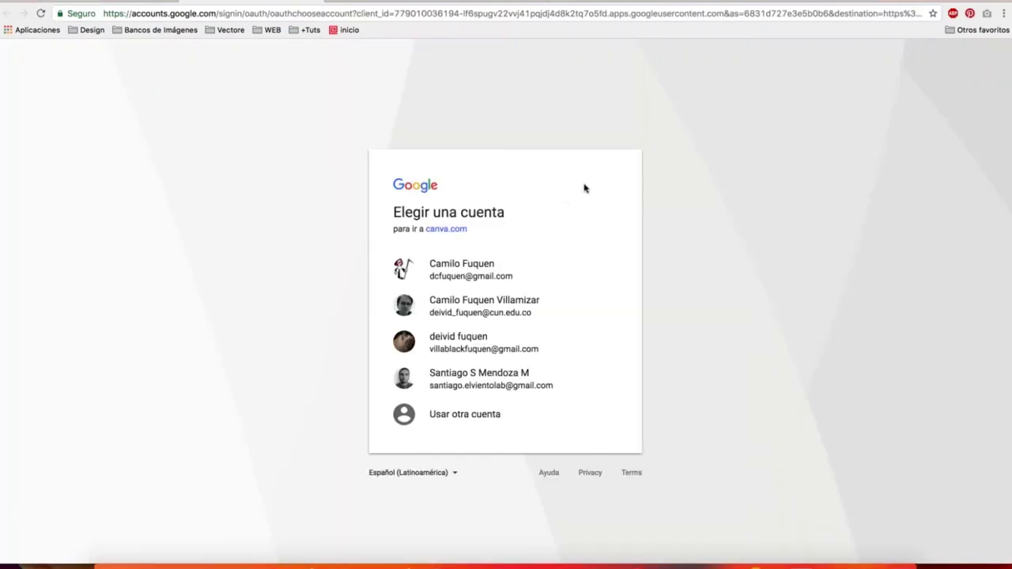
click(486, 380)
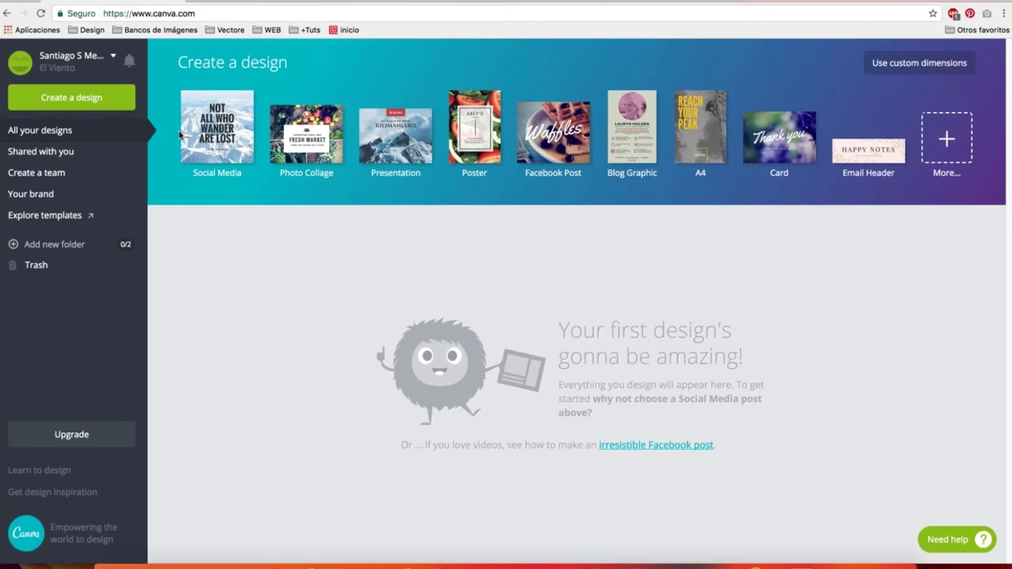
click(93, 101)
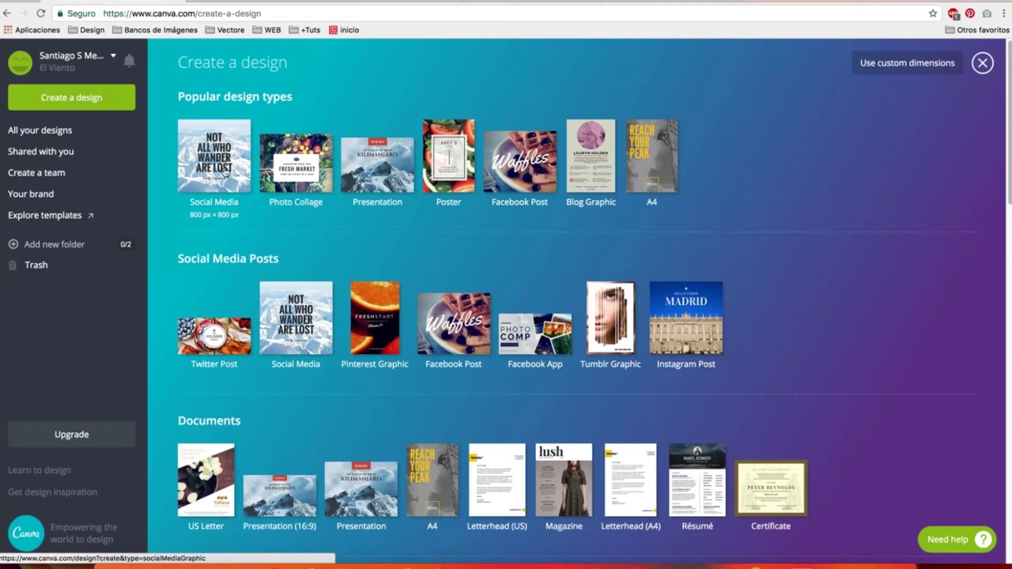
click(225, 173)
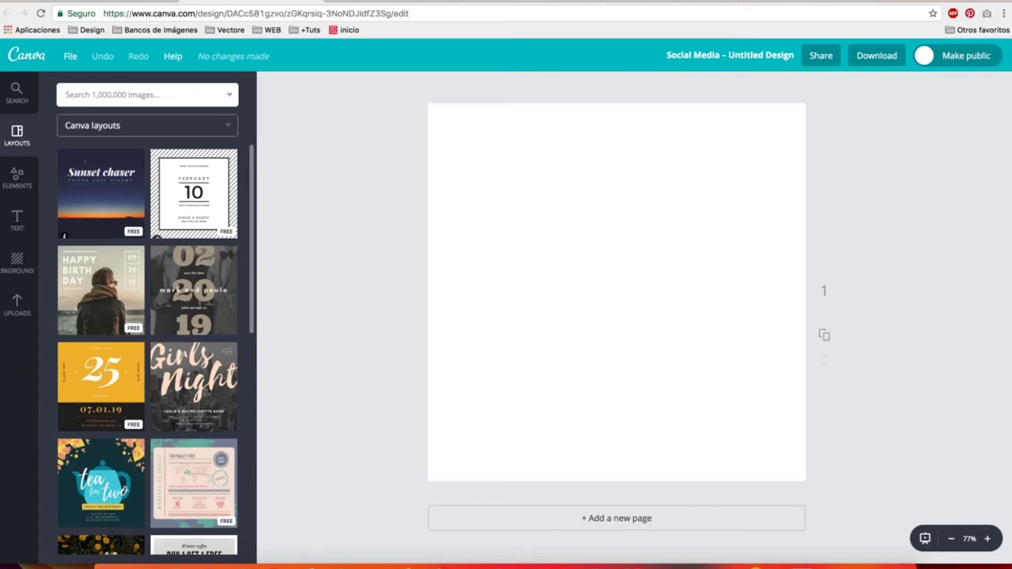
Search the image library for "diamante" and "jewel" and look through the results
click(23, 96)
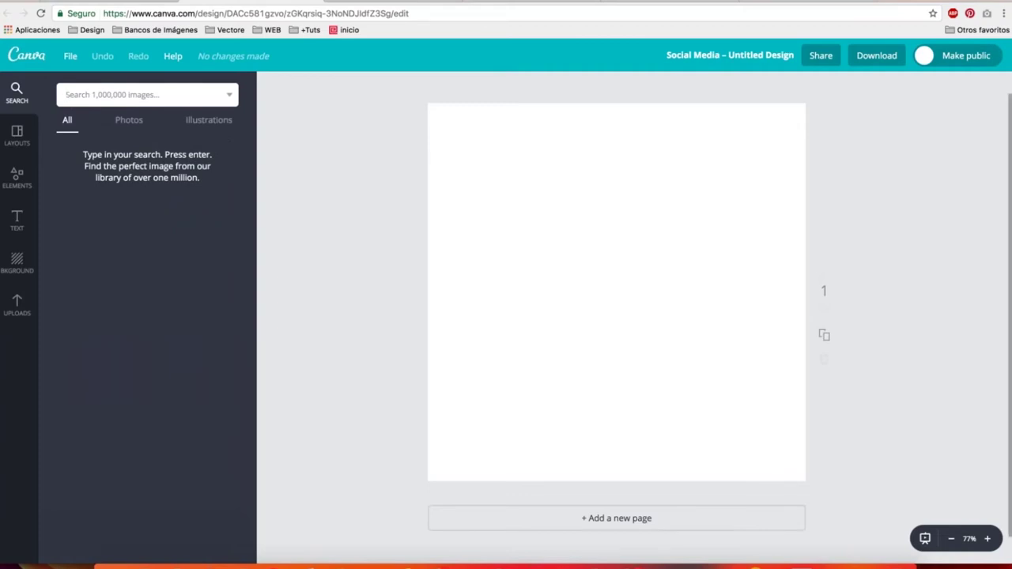
text(diamante)
key(Return)
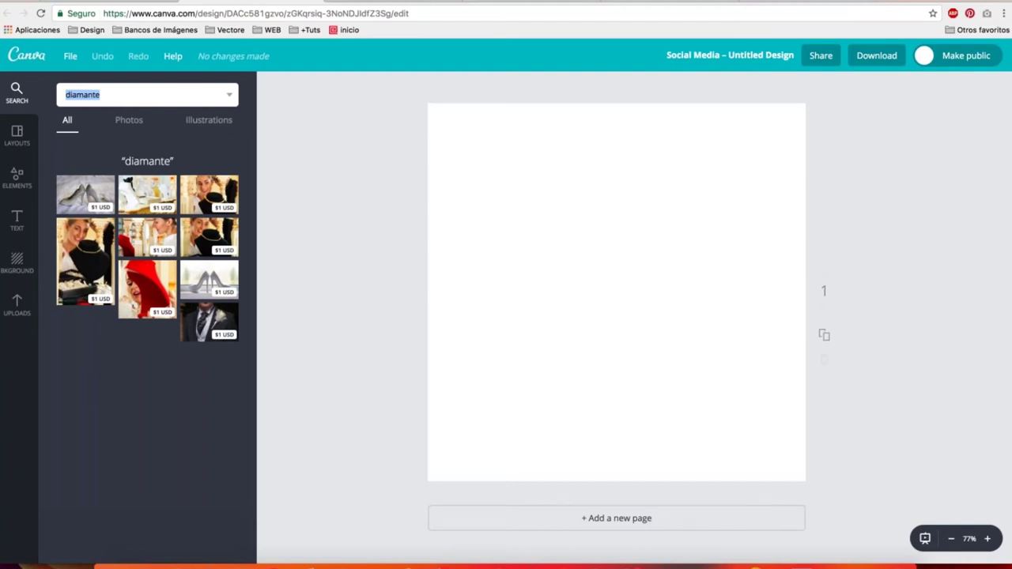
key(BackSpace)
key(Return)
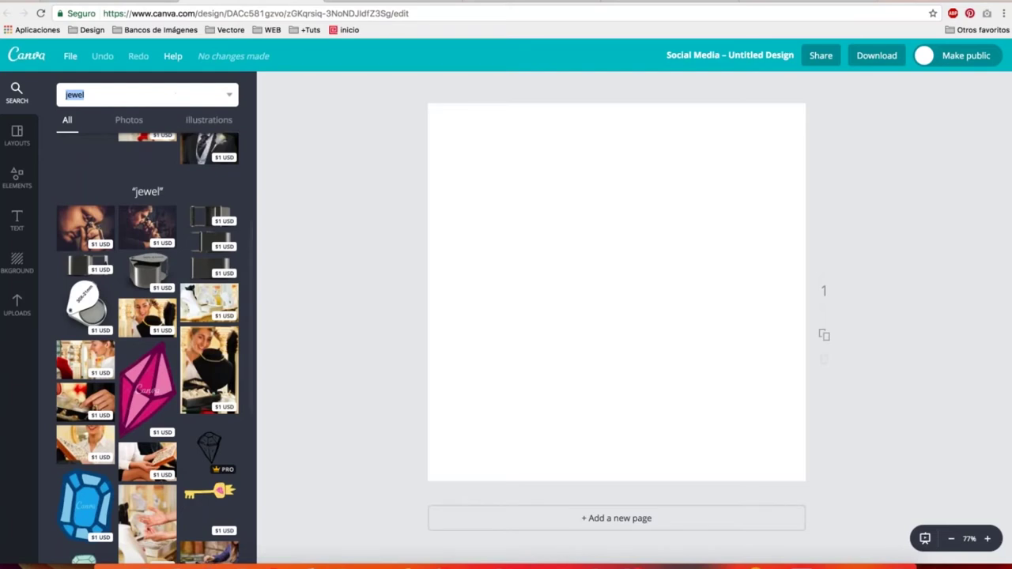
scroll(210, 328, down, 5)
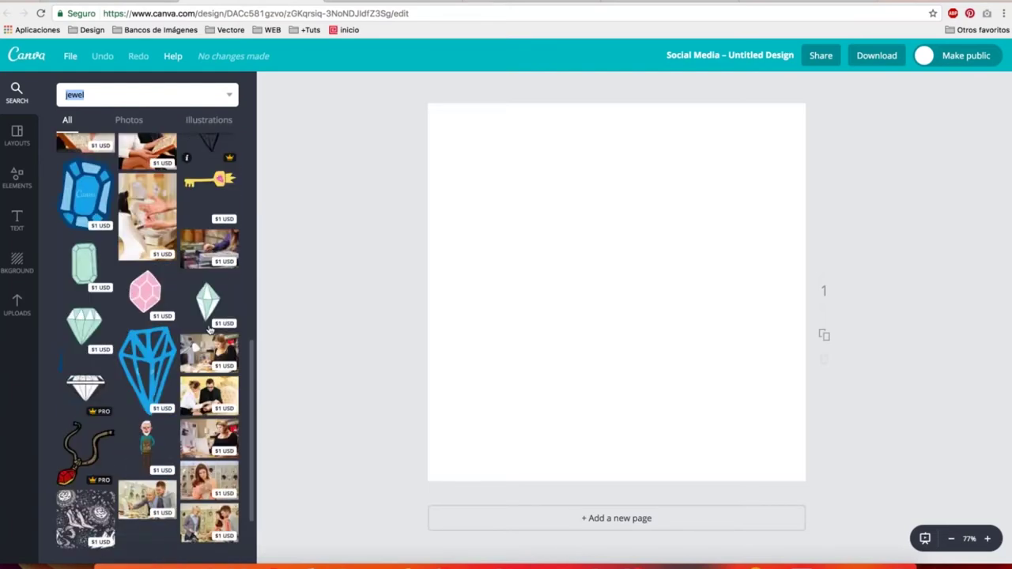
scroll(208, 320, up, 3)
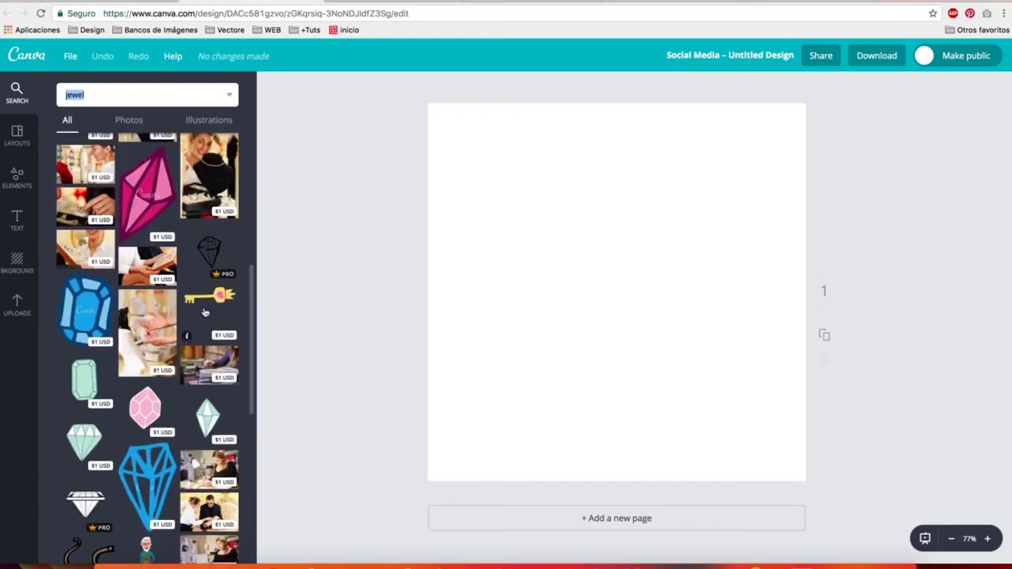
scroll(204, 313, up, 10)
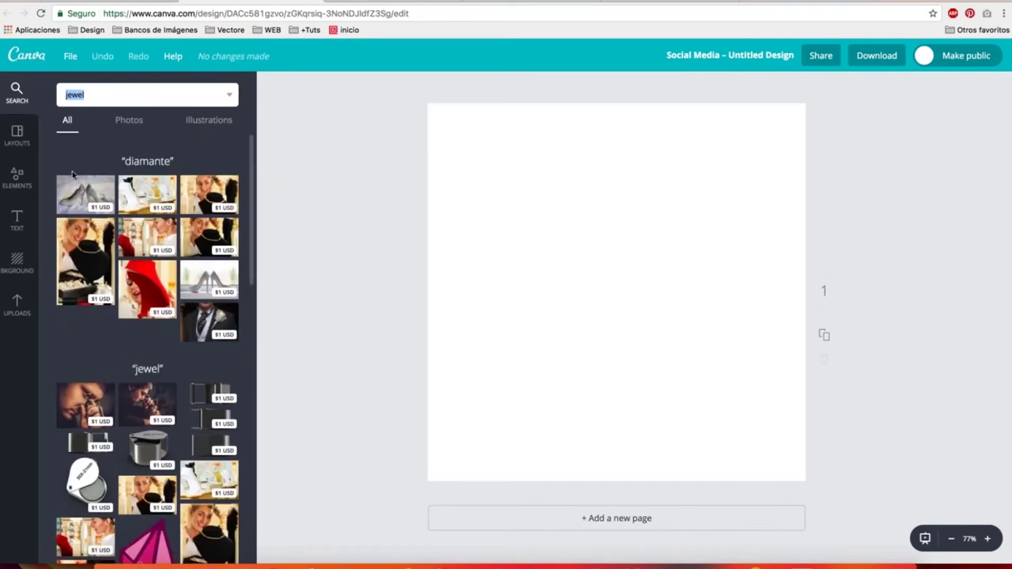
Add the solid shield with a pointed top from the Shapes elements to the middle of the blank page
click(14, 181)
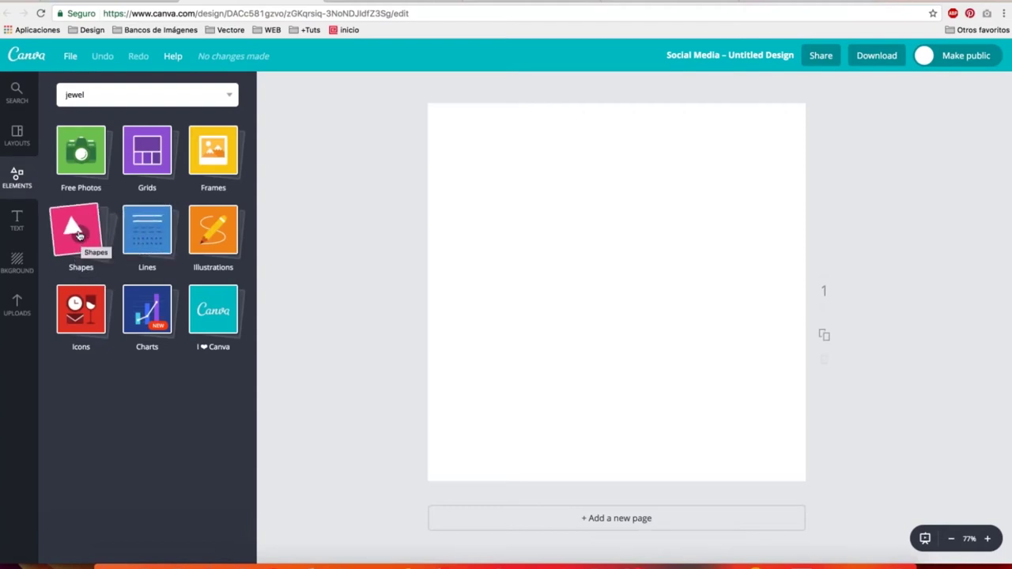
click(81, 233)
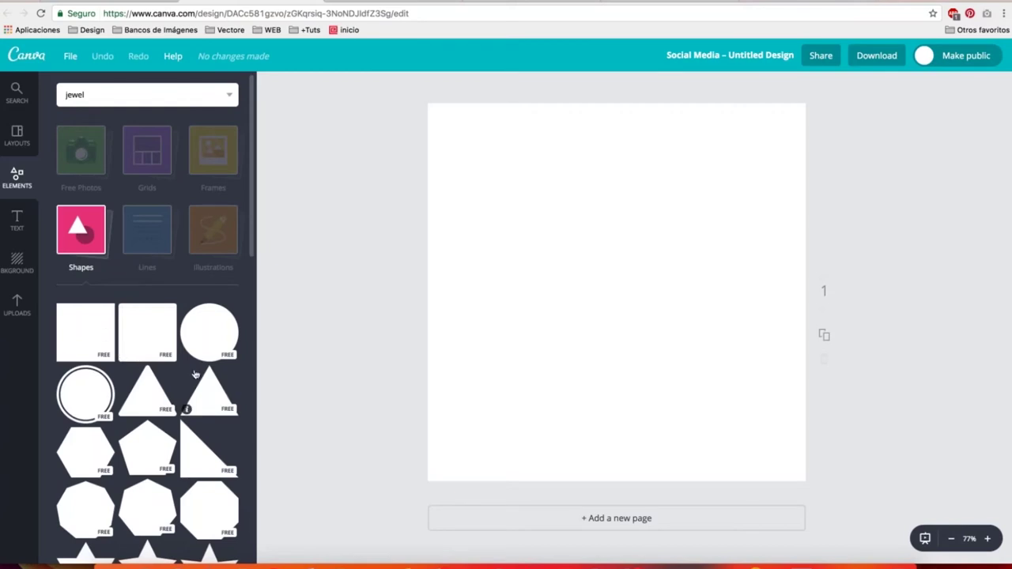
scroll(151, 332, down, 3)
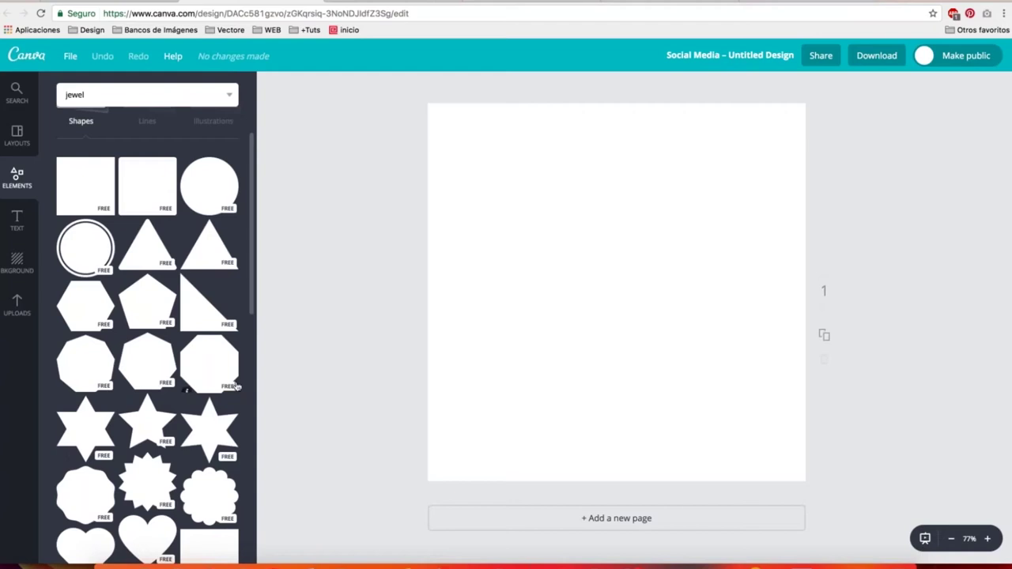
drag(258, 301, 243, 372)
scroll(243, 372, up, 5)
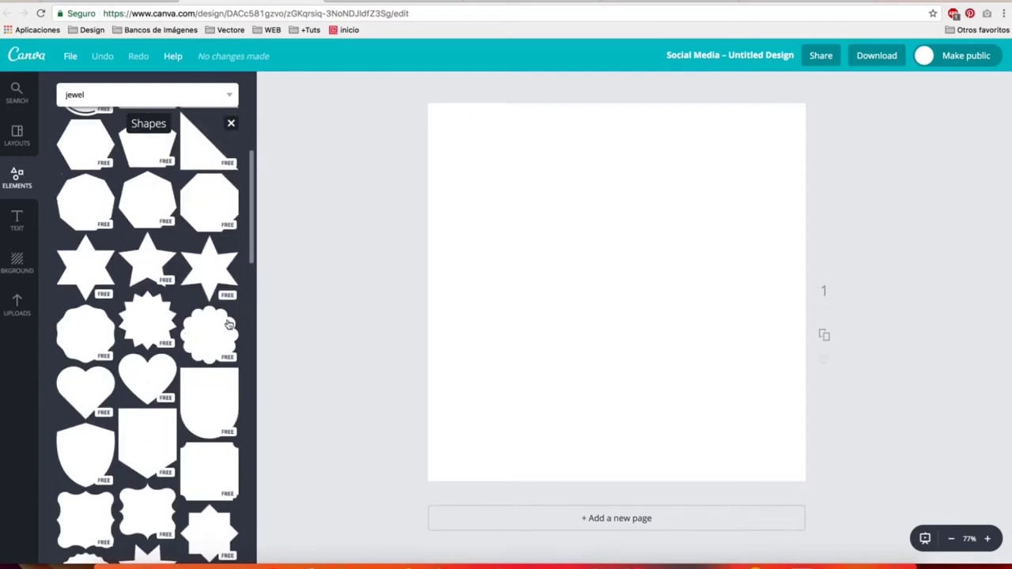
scroll(228, 324, up, 1)
scroll(222, 295, up, 4)
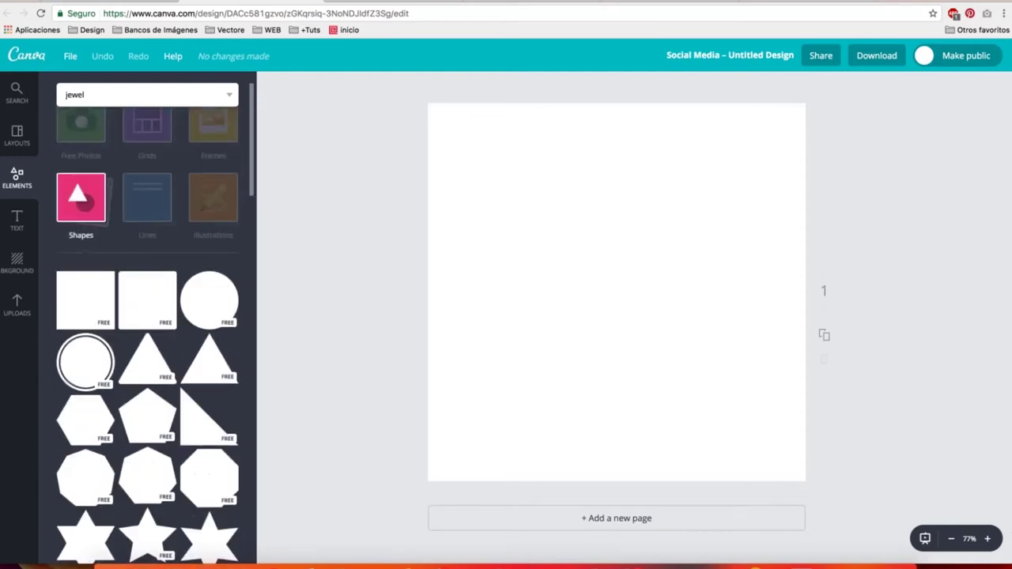
scroll(219, 291, down, 1)
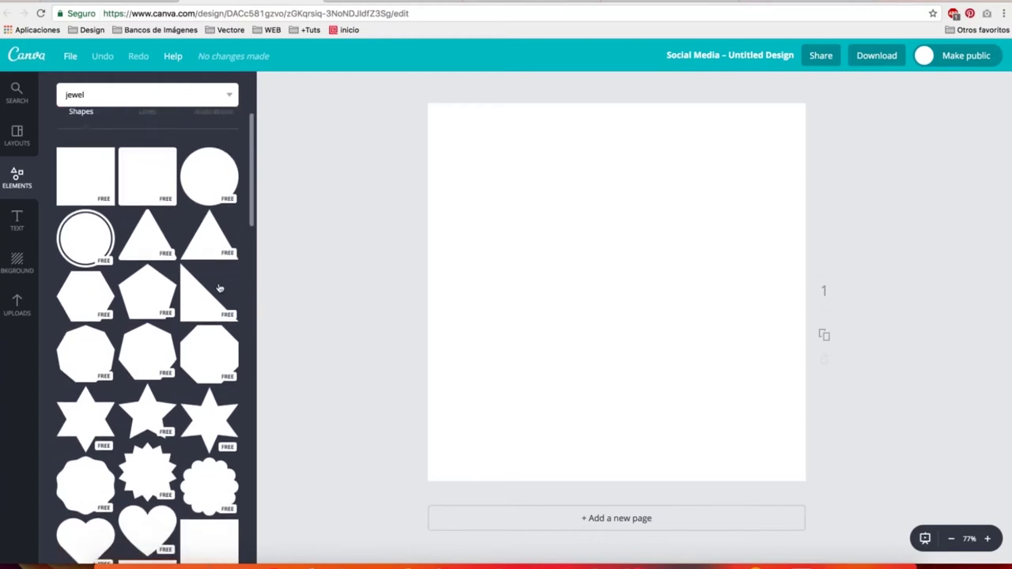
scroll(220, 291, down, 5)
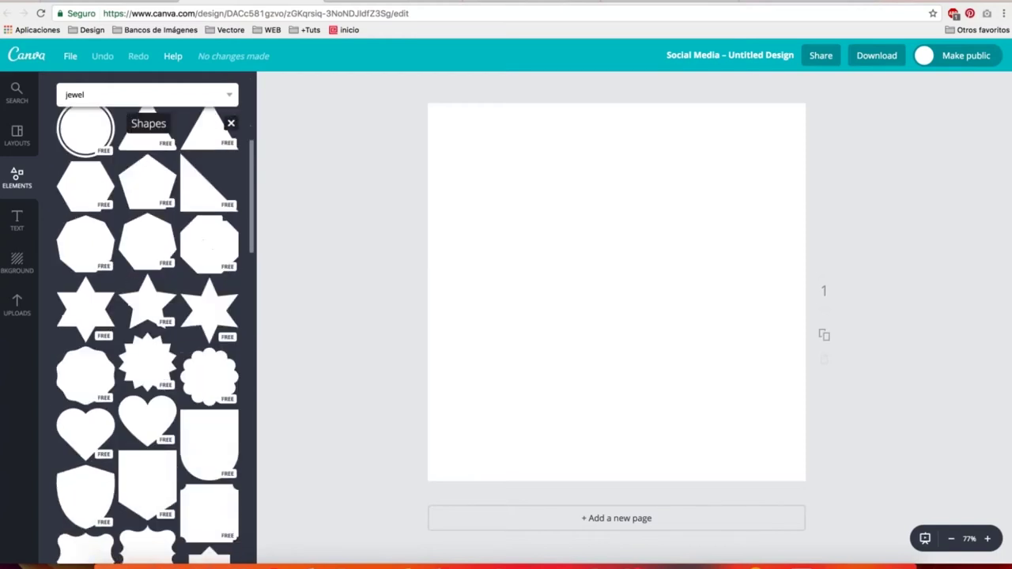
scroll(230, 358, down, 1)
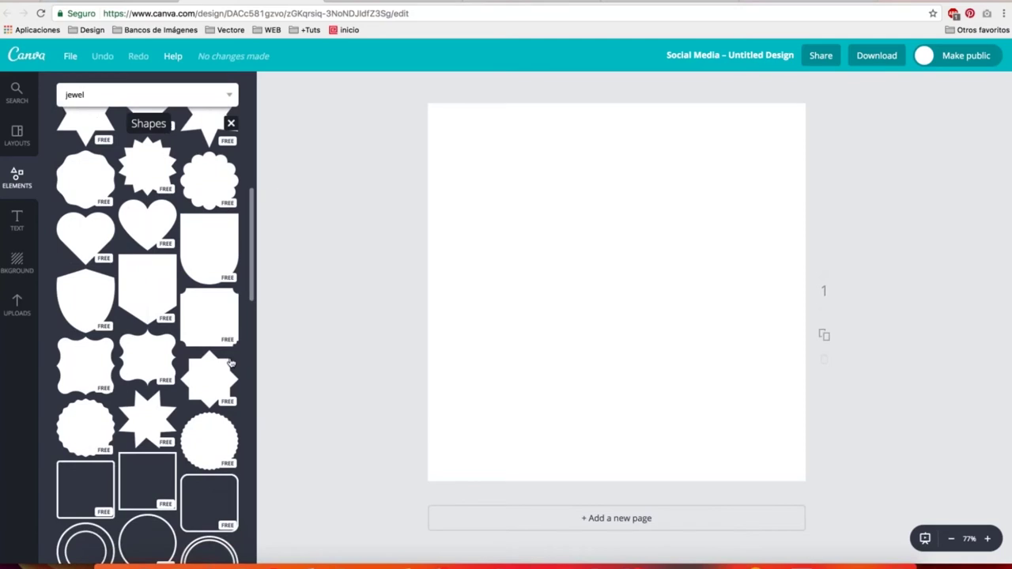
scroll(230, 363, down, 1)
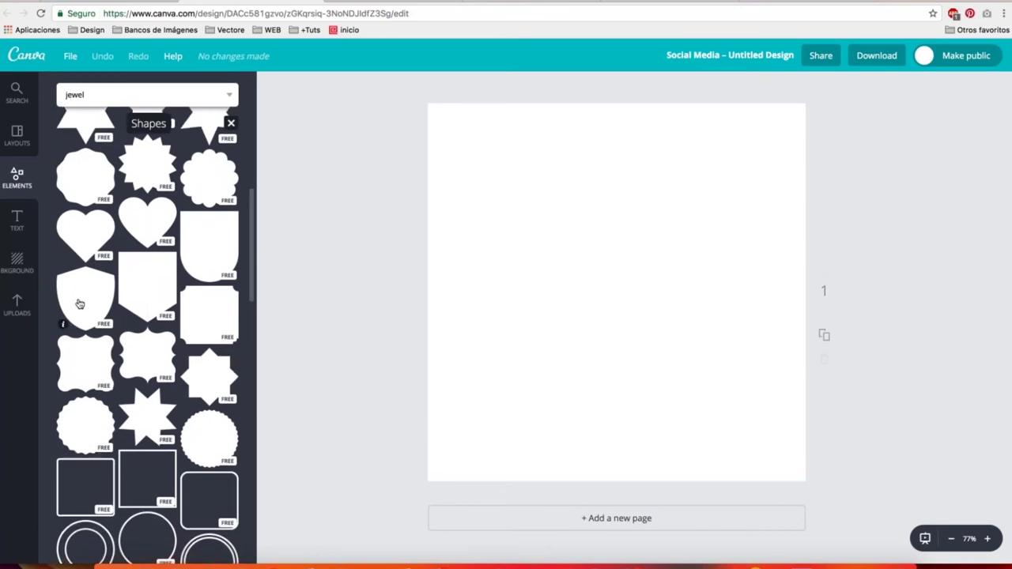
drag(79, 303, 593, 285)
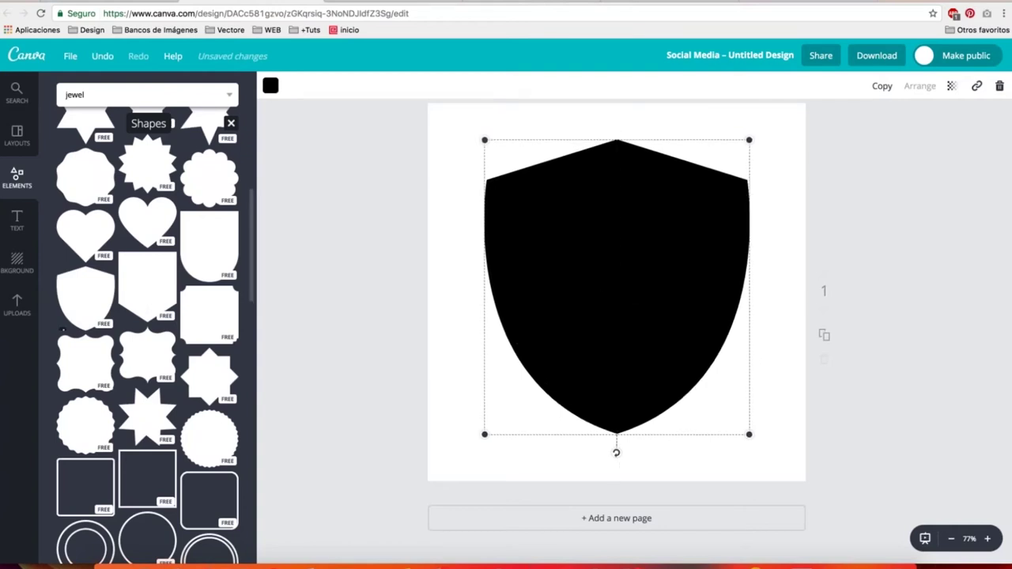
Shrink the shield to roughly half the page width and reposition it near the centre of the page
drag(653, 253, 650, 250)
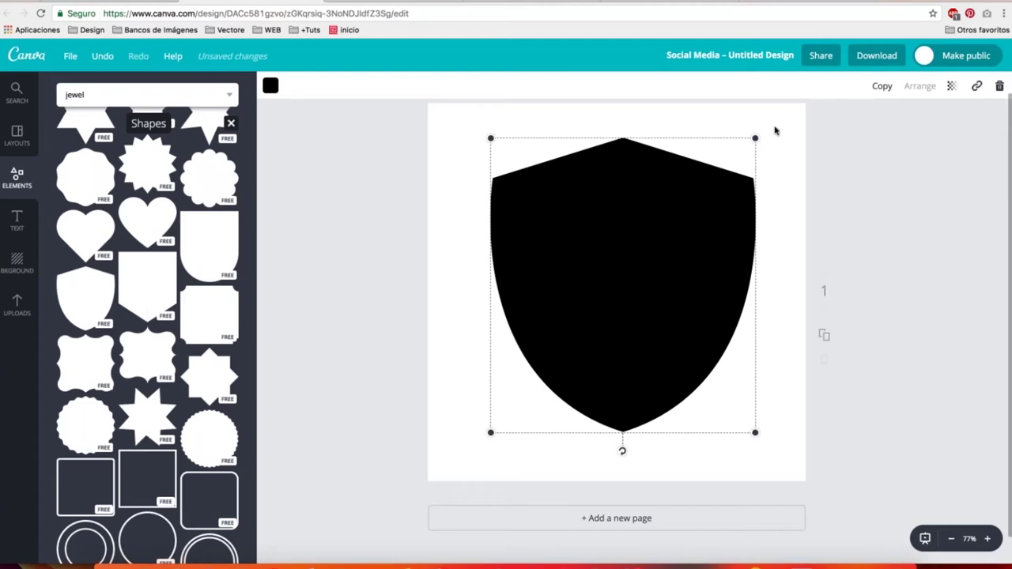
drag(756, 138, 746, 106)
right_click(746, 106)
drag(662, 269, 696, 311)
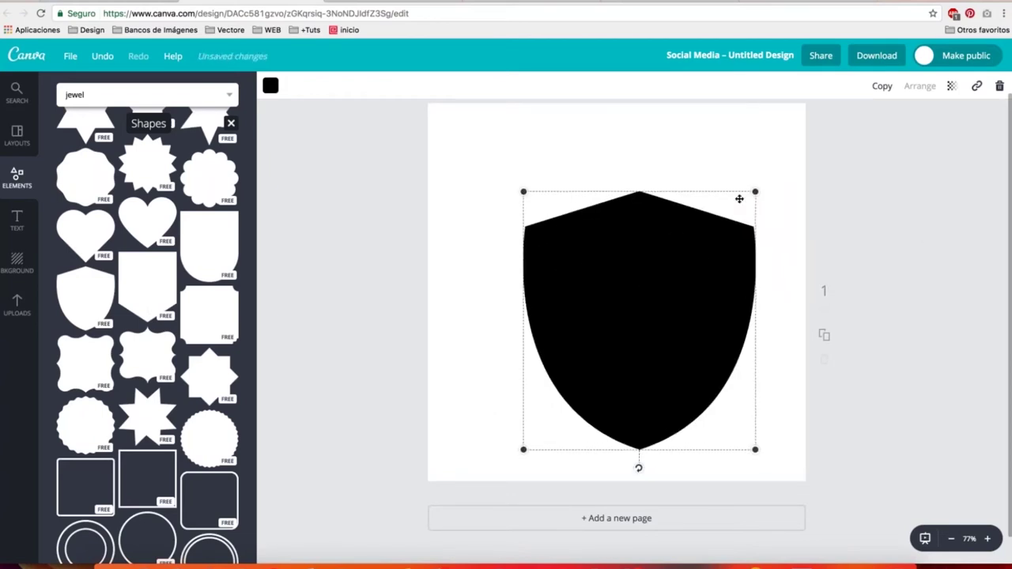
drag(754, 193, 723, 226)
drag(592, 387, 594, 336)
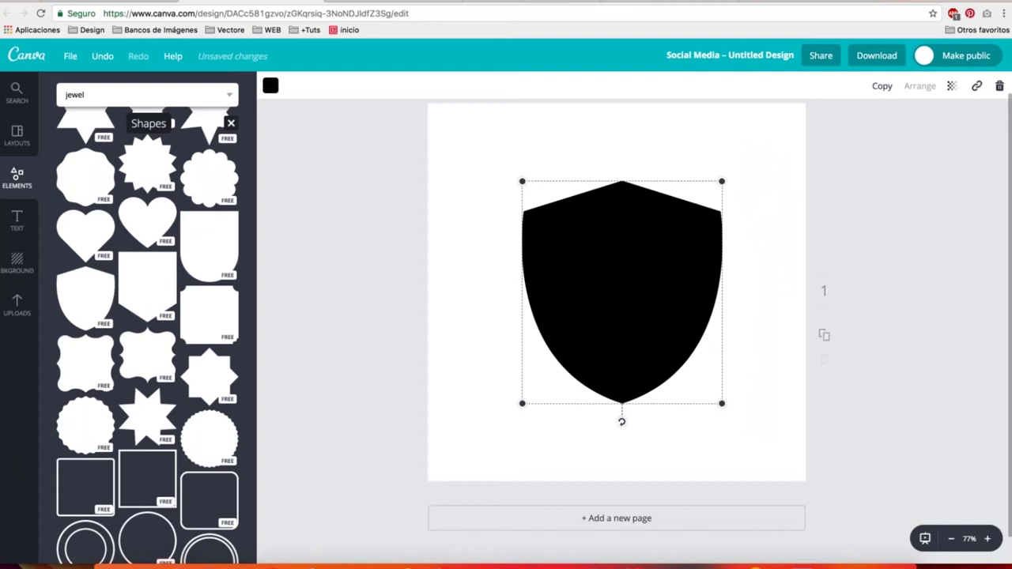
click(566, 113)
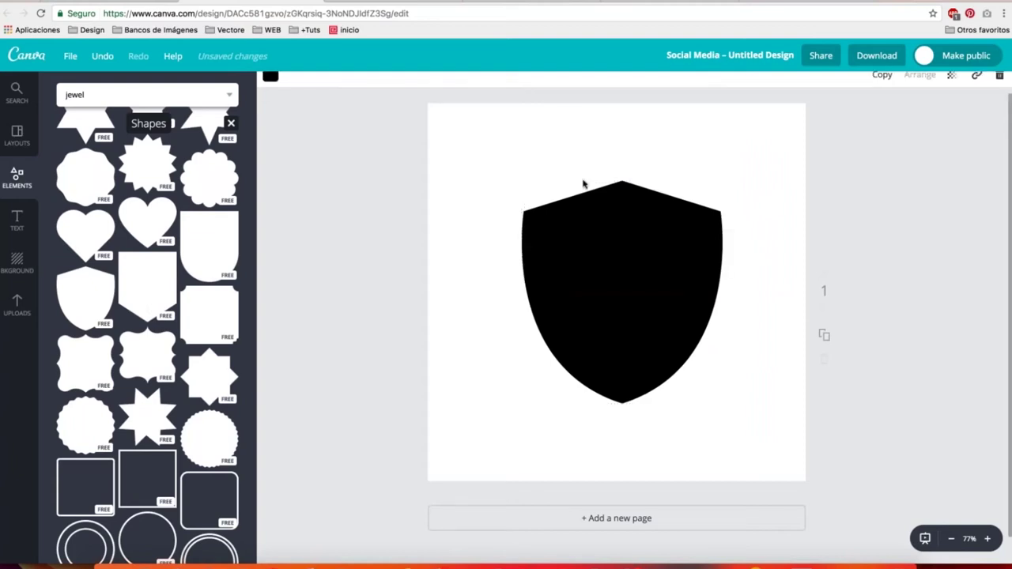
Recolour the shield with a custom light blue and deselect it
click(598, 218)
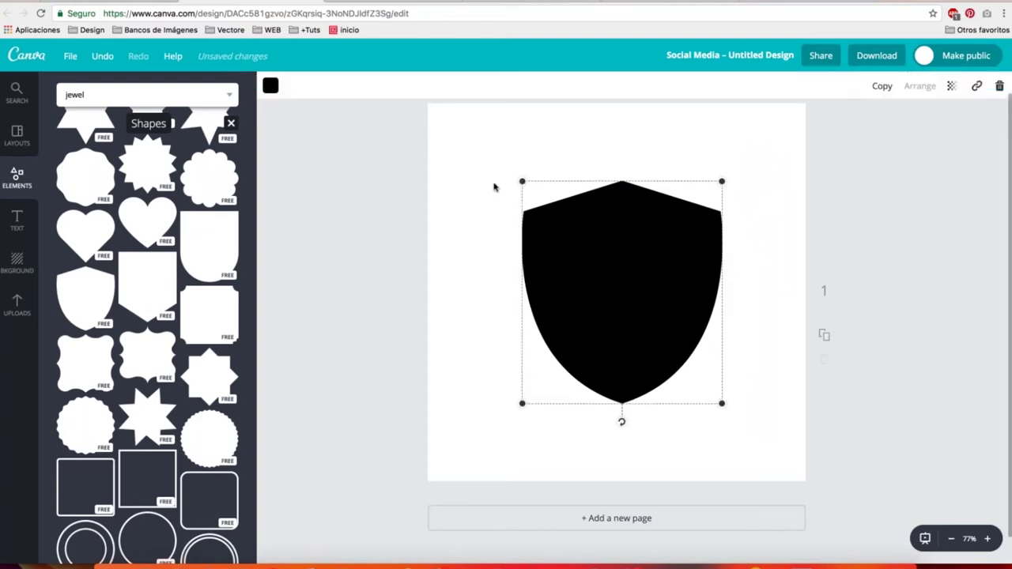
click(271, 85)
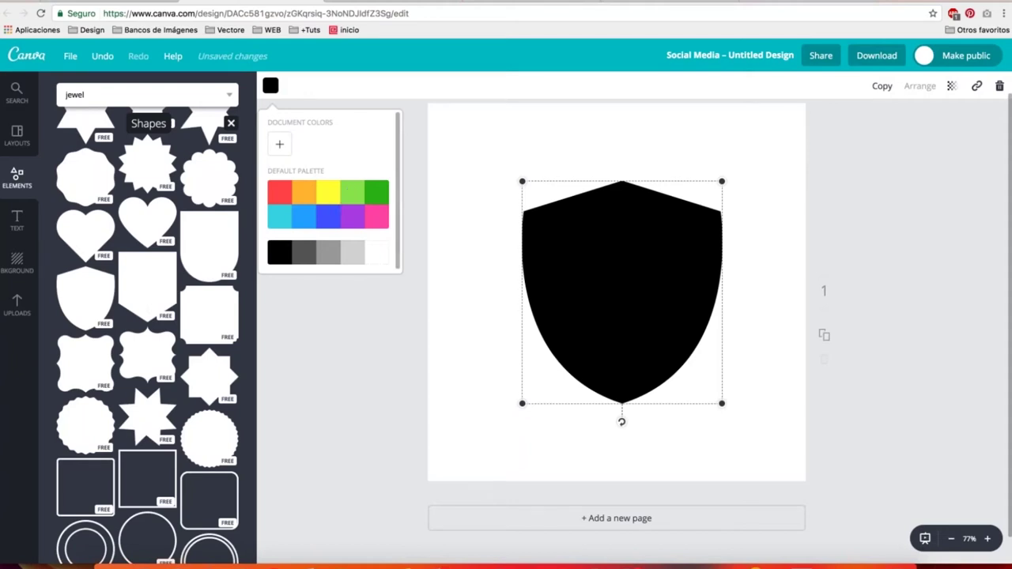
click(280, 146)
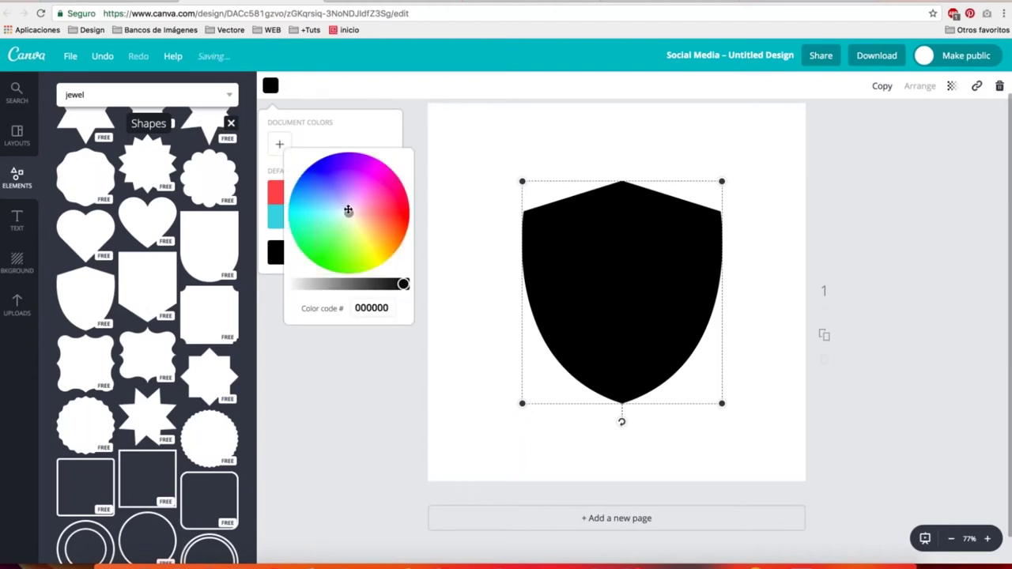
drag(349, 210, 324, 199)
drag(403, 284, 295, 284)
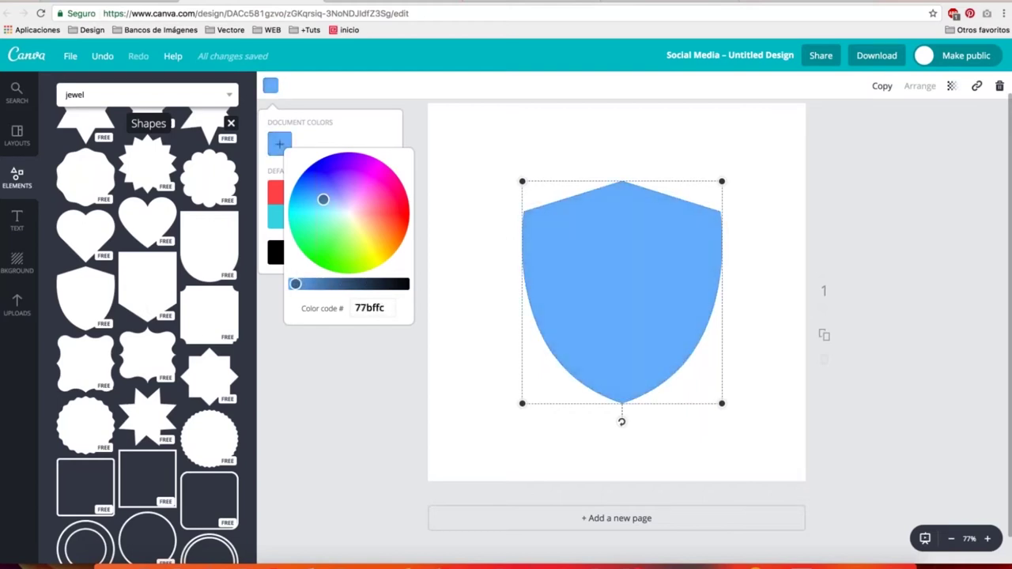
drag(323, 199, 329, 201)
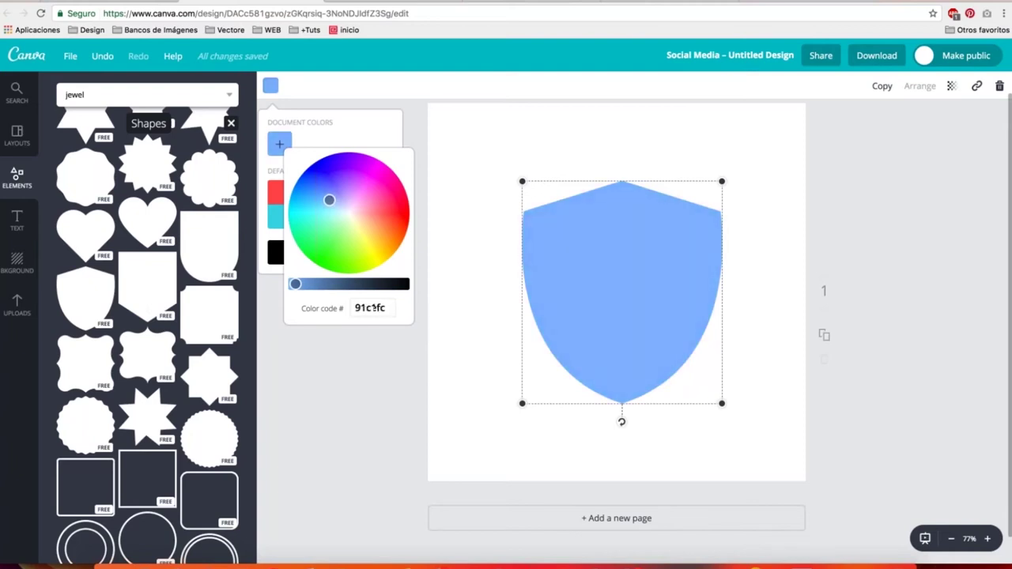
click(440, 132)
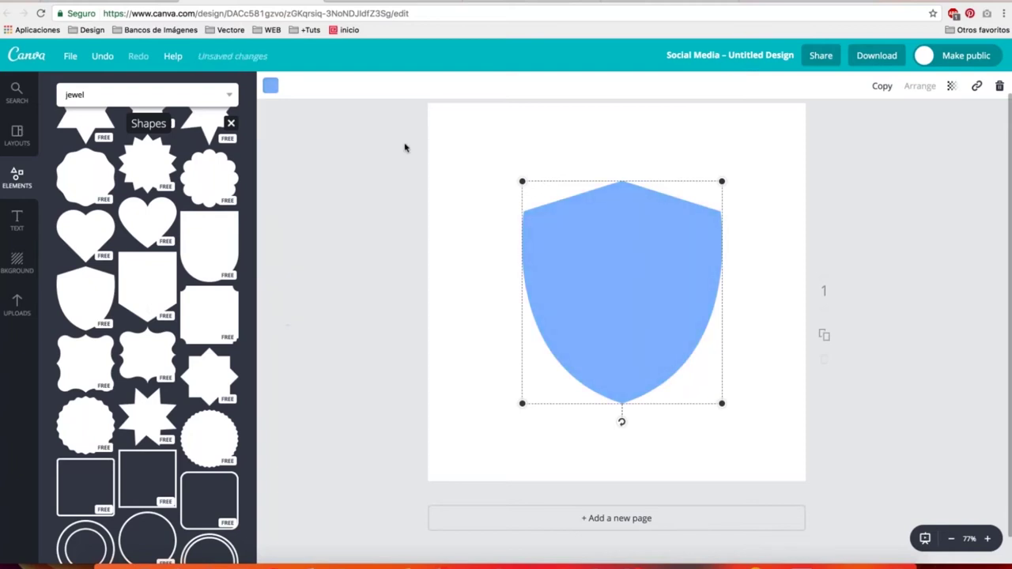
click(366, 225)
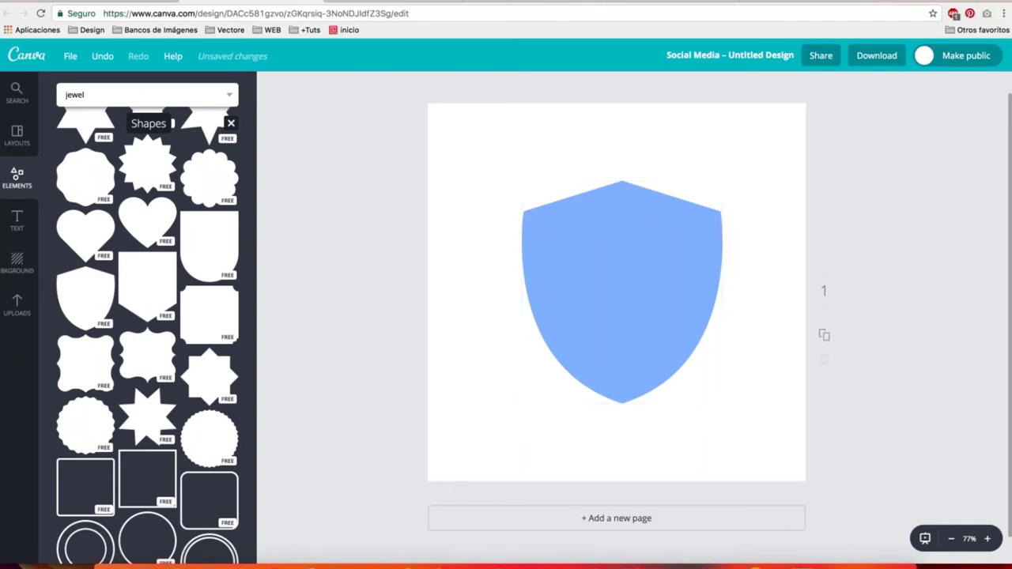
Add the "Authentic Leather / Blue Wood" text combination to the shield and enlarge it to size 48.9, centred across the shield
click(17, 219)
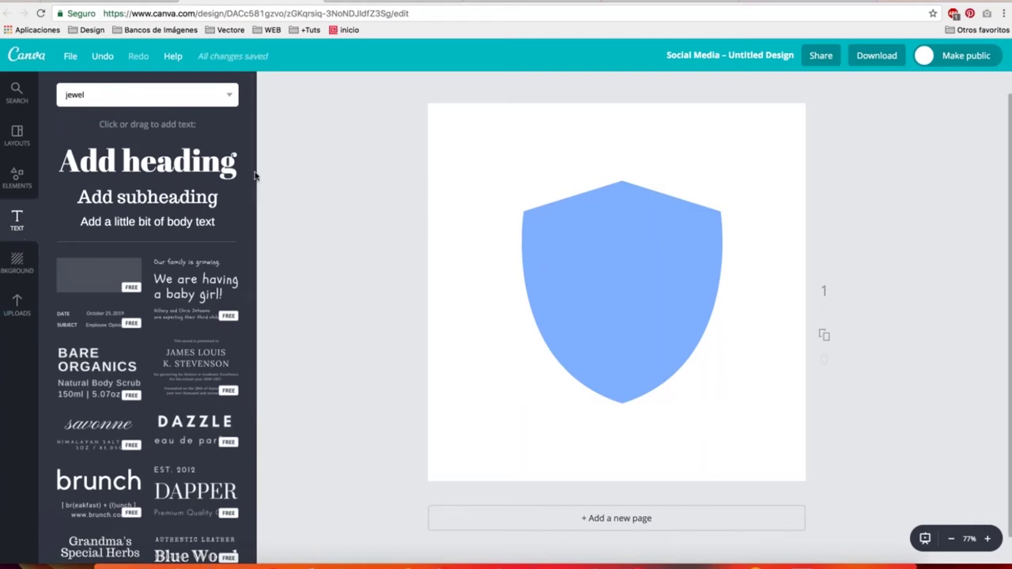
scroll(250, 247, down, 2)
scroll(250, 247, down, 10)
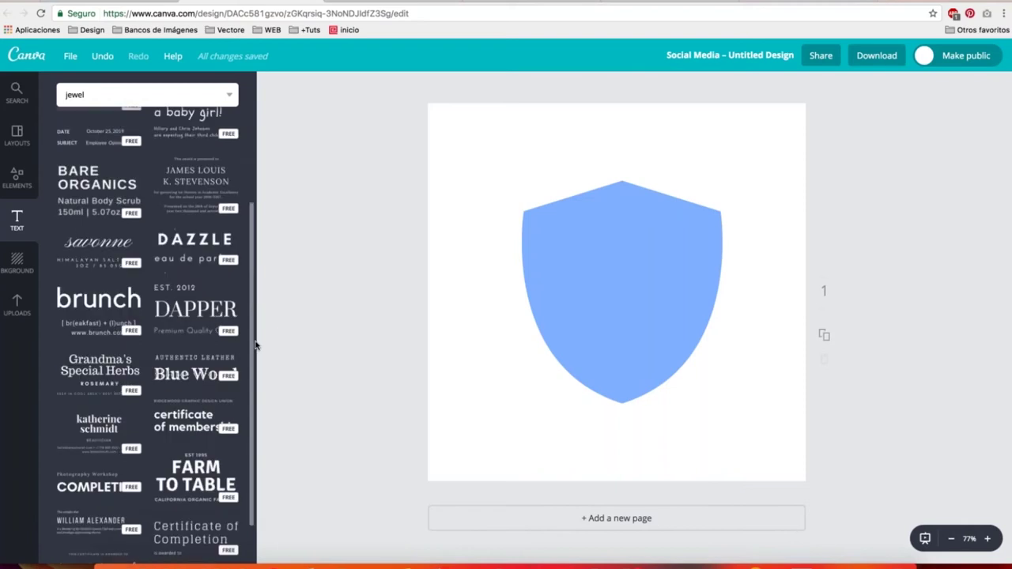
scroll(256, 335, up, 5)
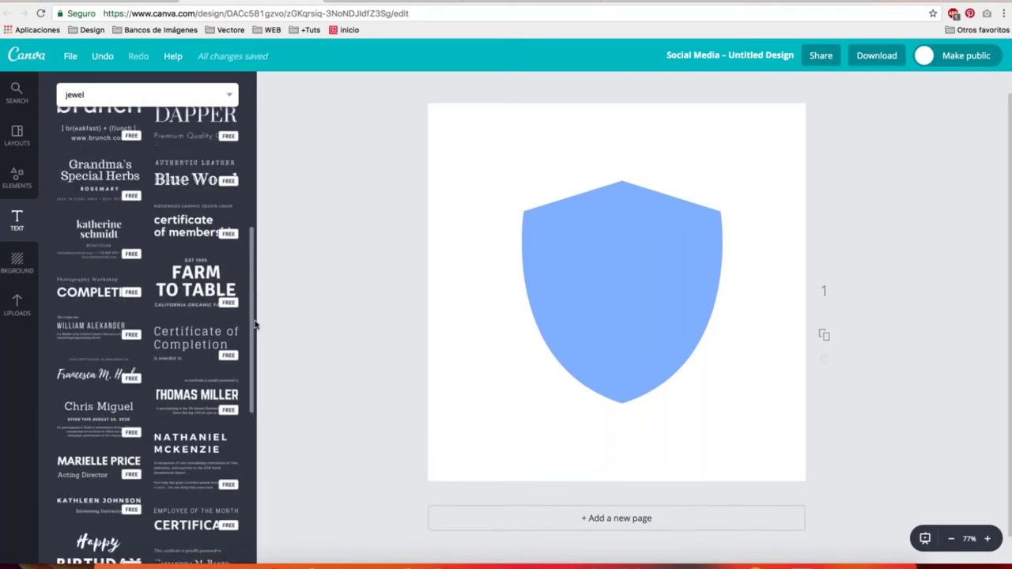
scroll(240, 271, up, 2)
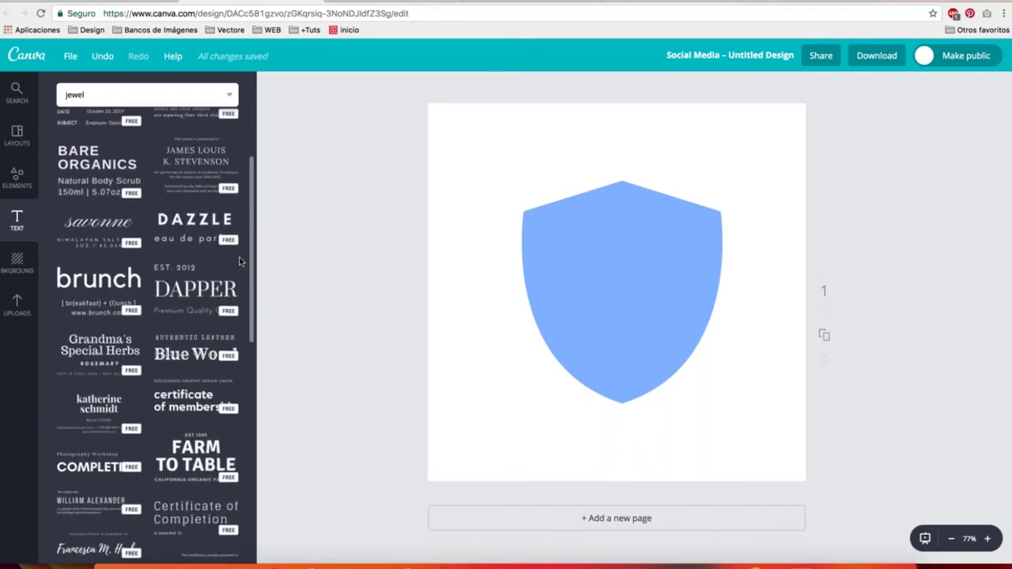
scroll(241, 246, up, 1)
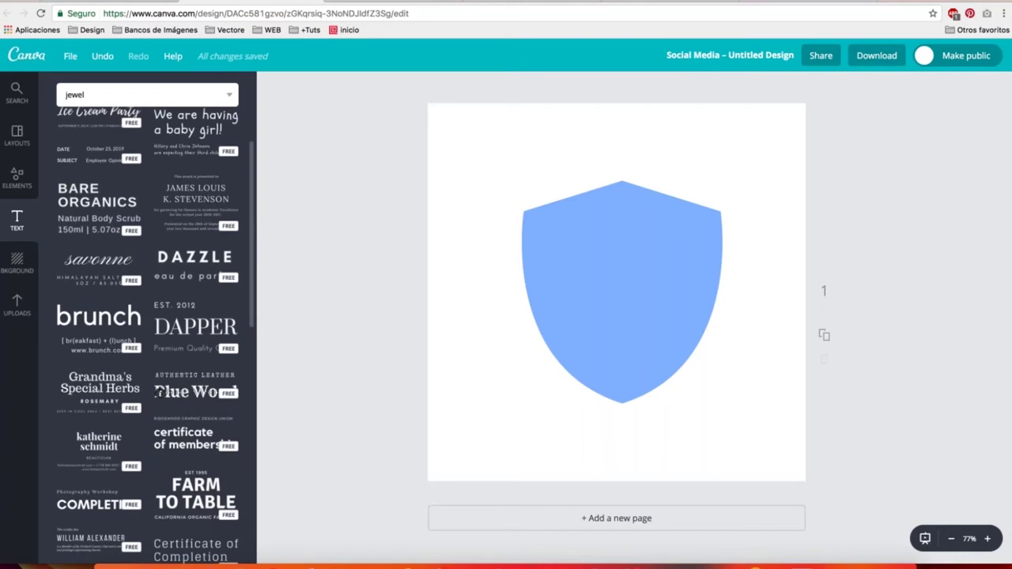
click(174, 396)
drag(258, 372, 567, 302)
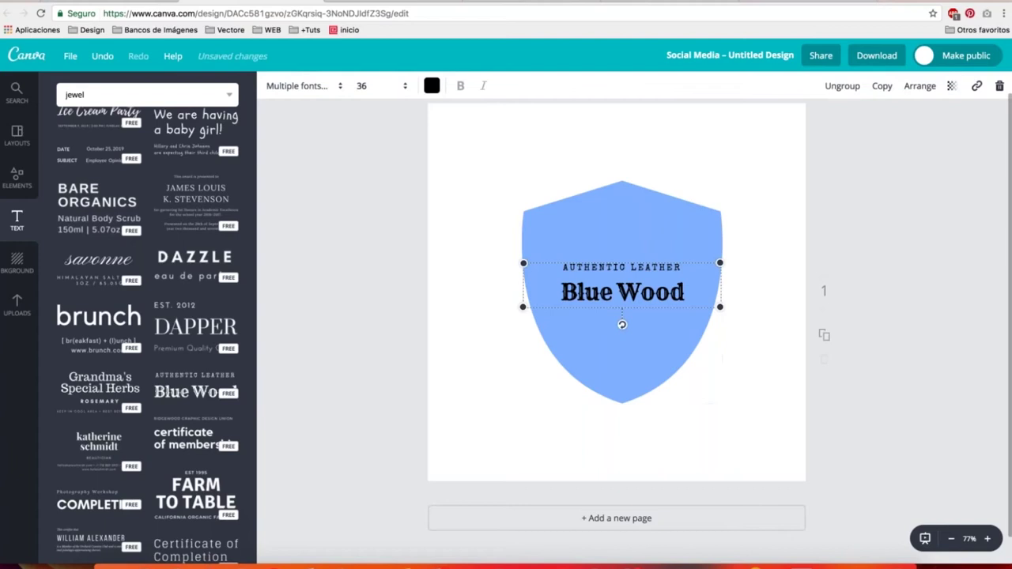
drag(725, 258, 787, 221)
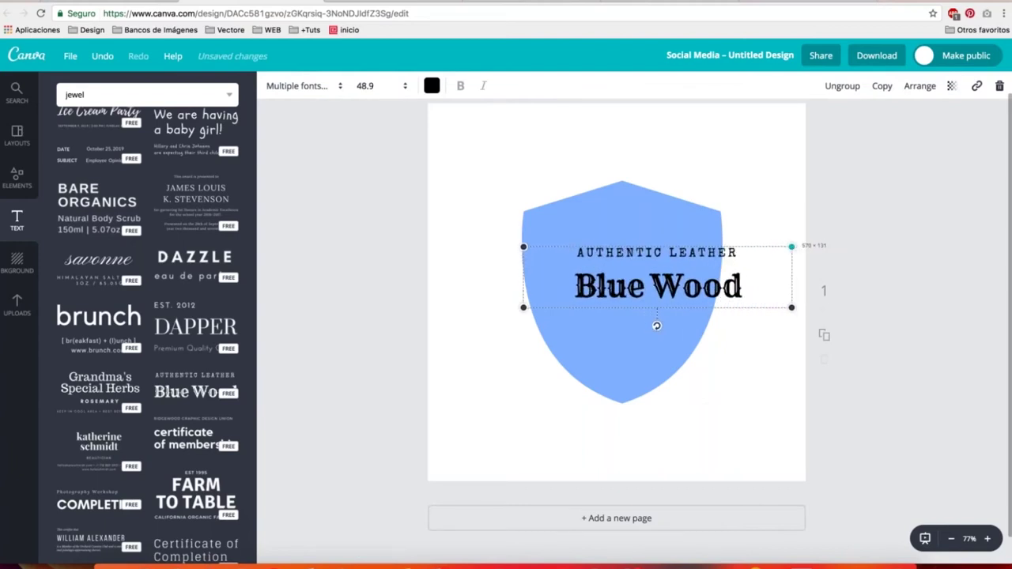
drag(727, 253, 664, 248)
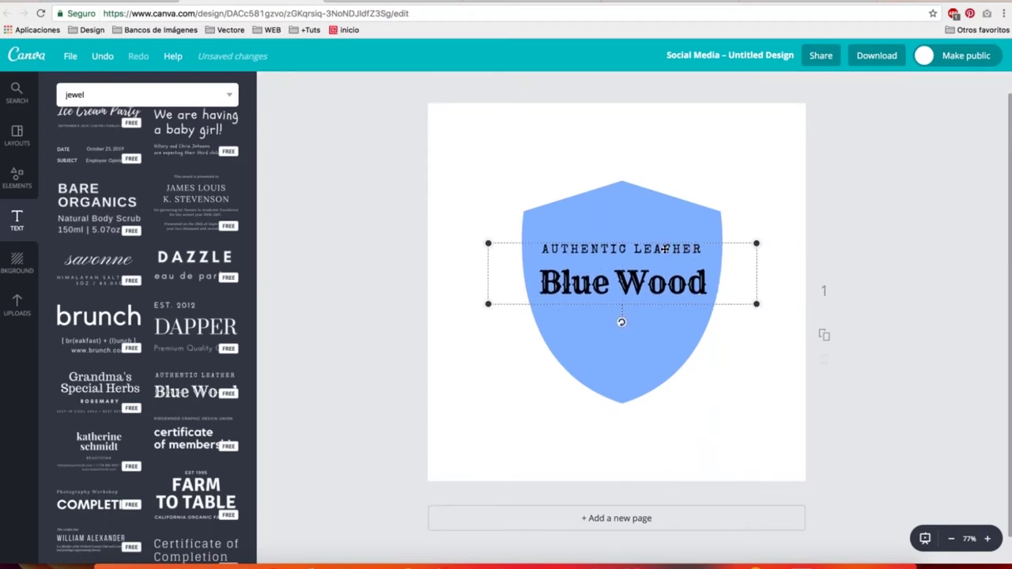
Replace the "Authentic Leather" line with "ACCESORIOS" and colour it white
click(647, 249)
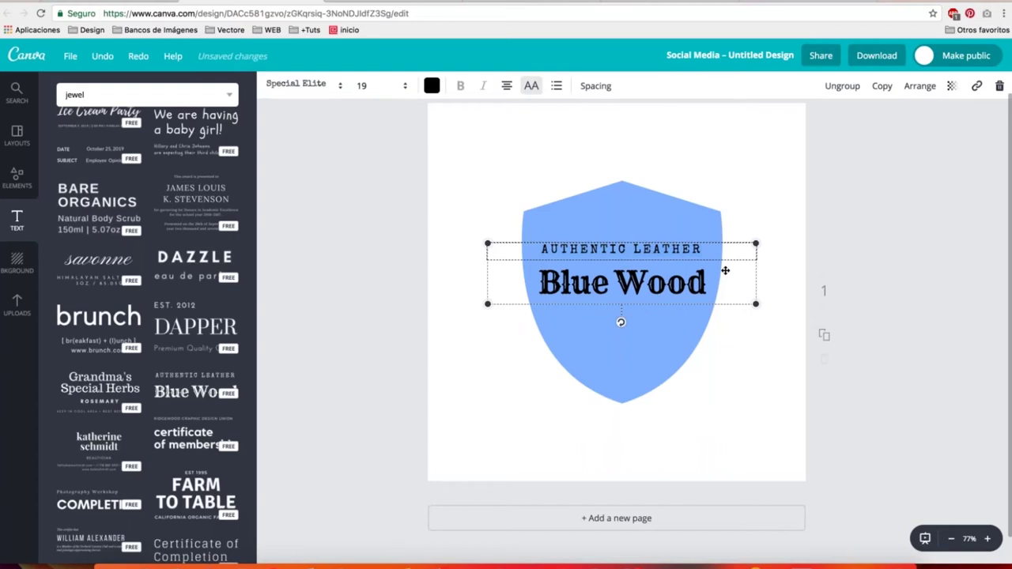
text(ACCESORIOS)
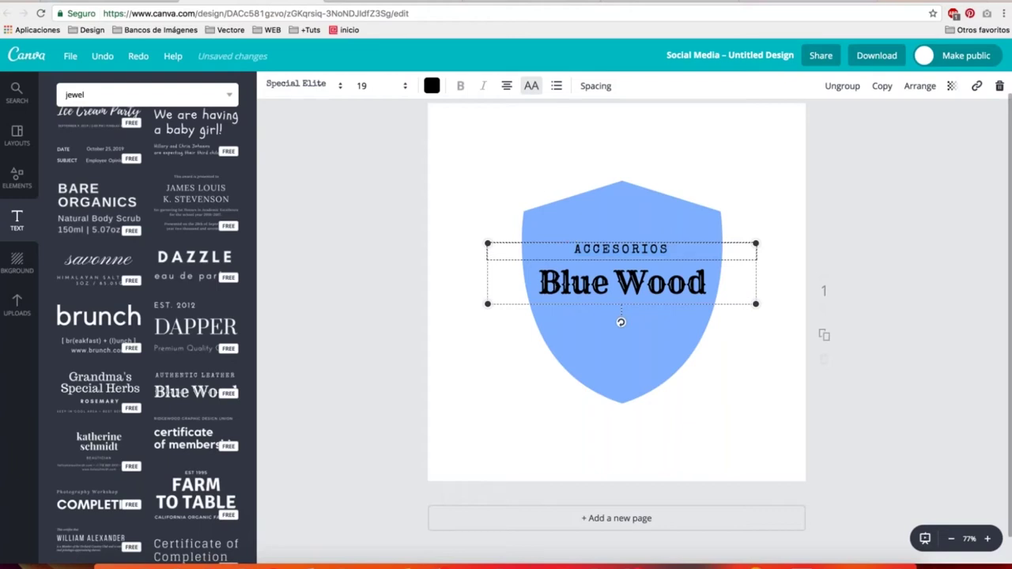
click(432, 87)
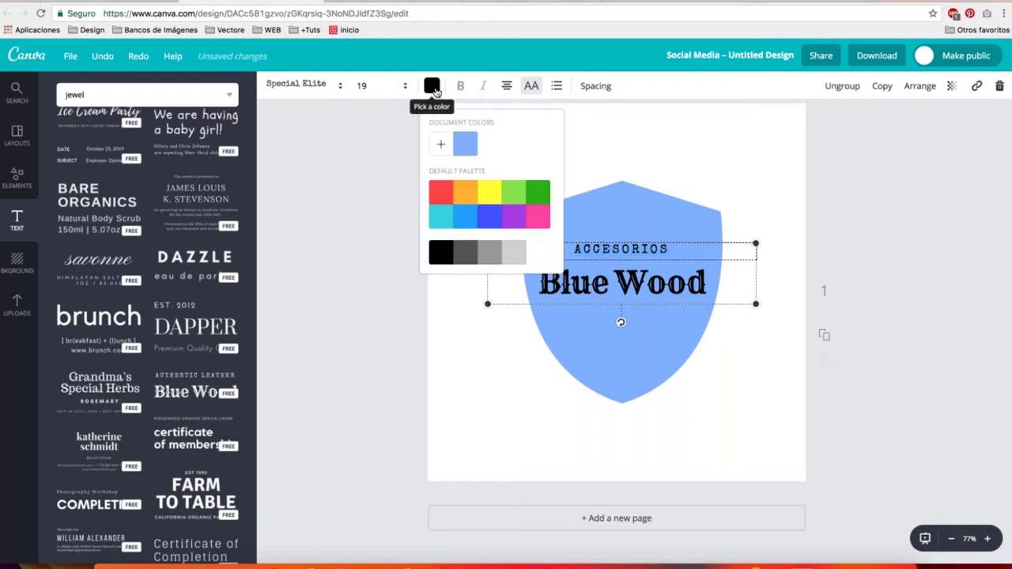
click(540, 254)
Replace the "Blue Wood" line with "Lila" and colour it white
click(647, 293)
key(super+z)
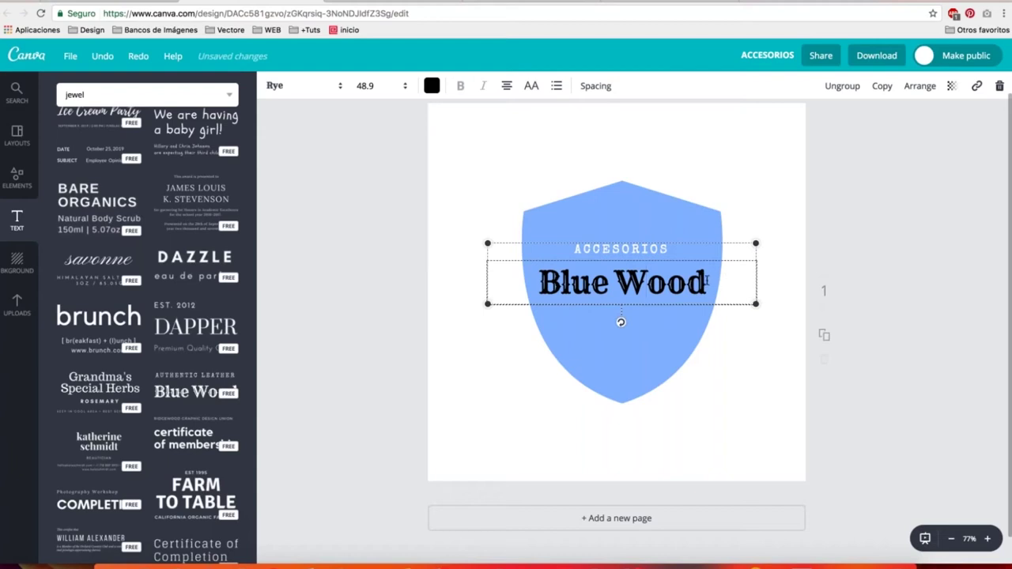
click(707, 282)
key(ctrl+a)
text(L)
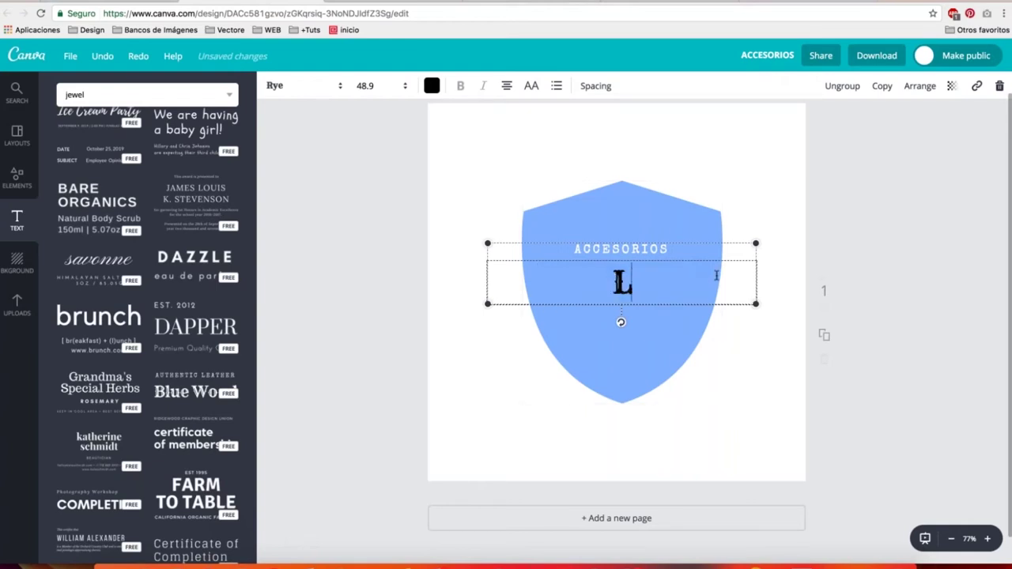
text(ila)
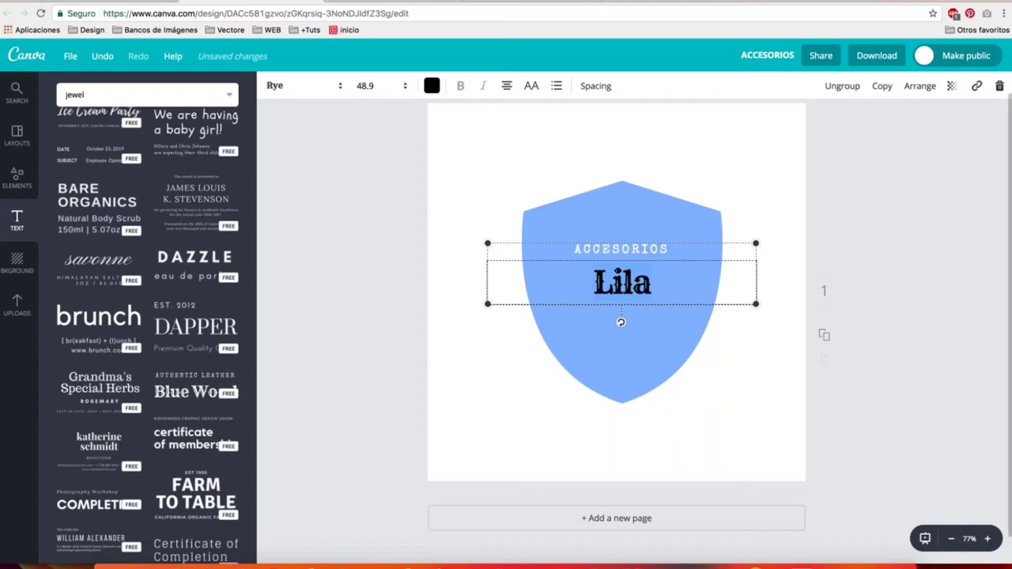
click(432, 86)
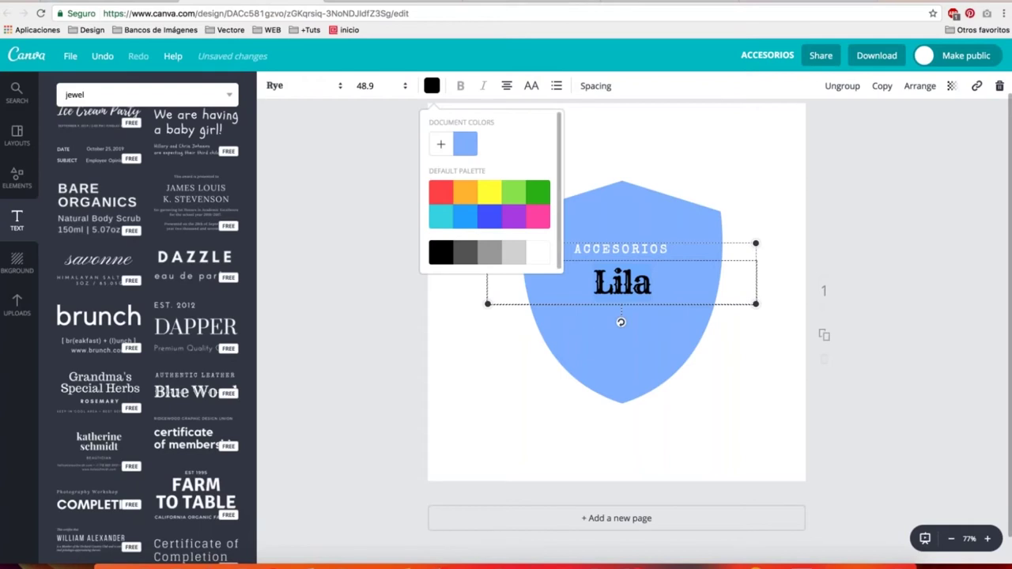
click(538, 252)
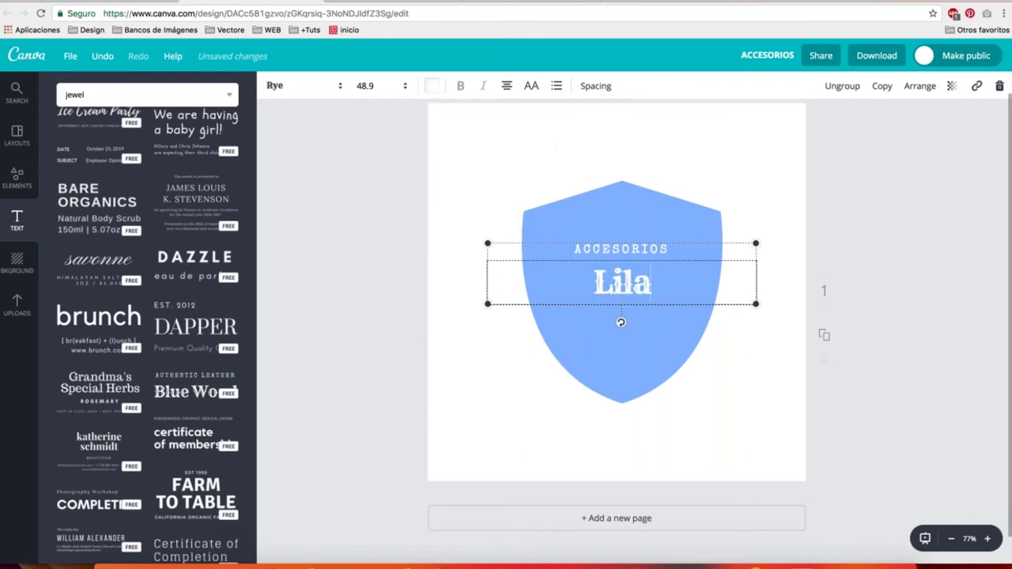
Enlarge the text group until "ACCESORIOS" nearly spans the shield's width, centre it on the shield and deselect it
click(648, 247)
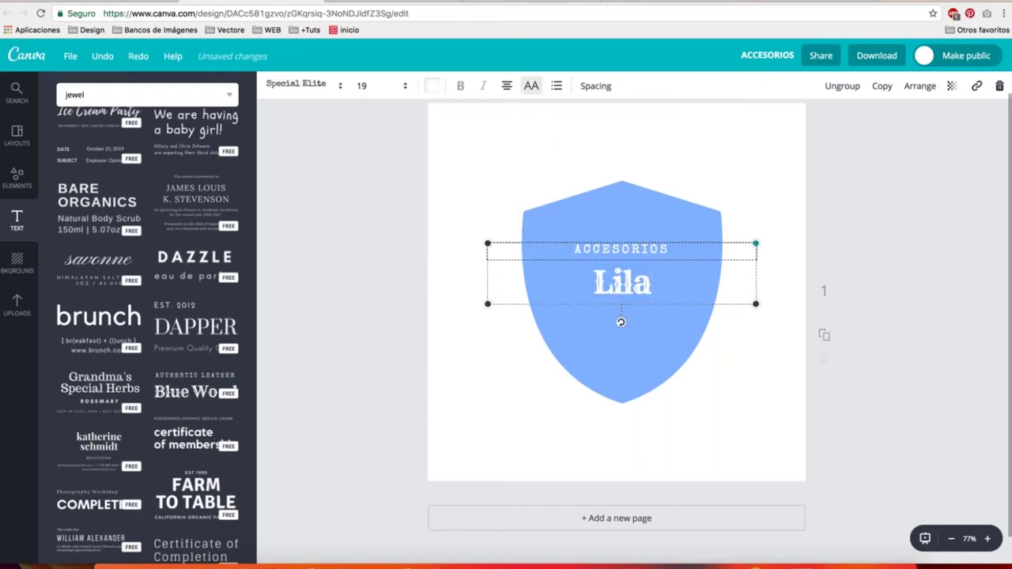
drag(757, 243, 896, 150)
drag(650, 237, 601, 251)
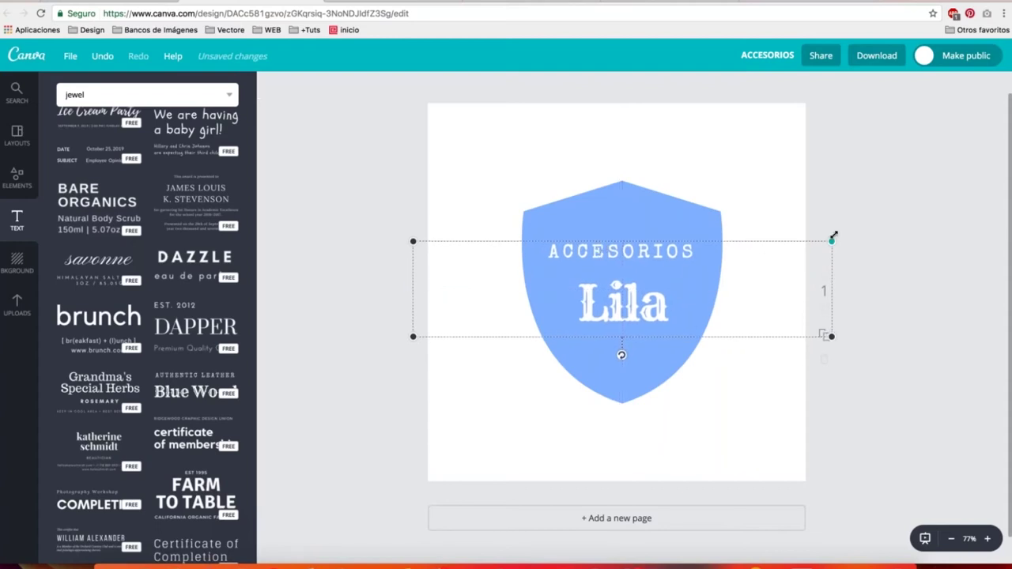
drag(834, 240, 851, 238)
drag(669, 253, 666, 253)
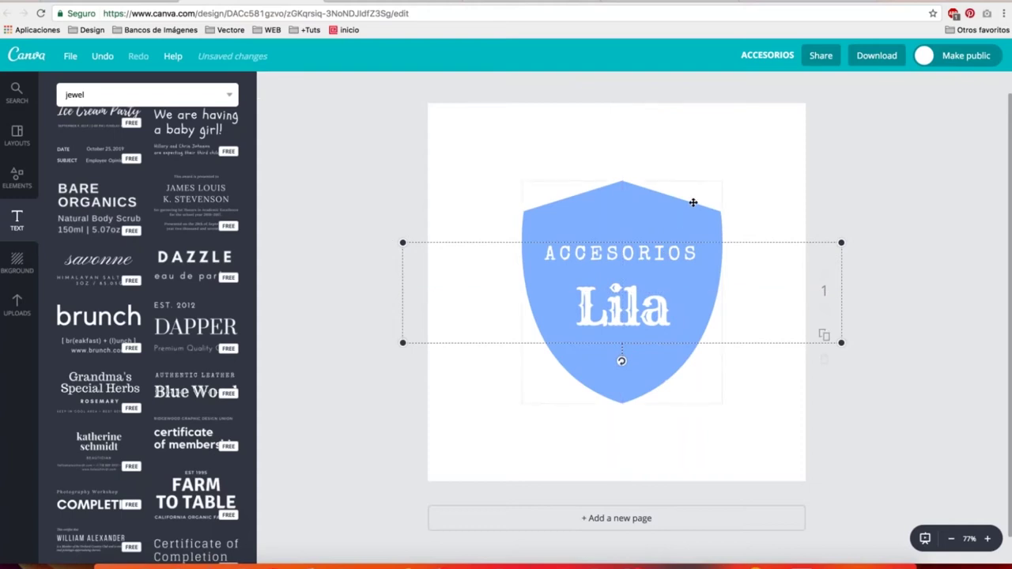
click(726, 153)
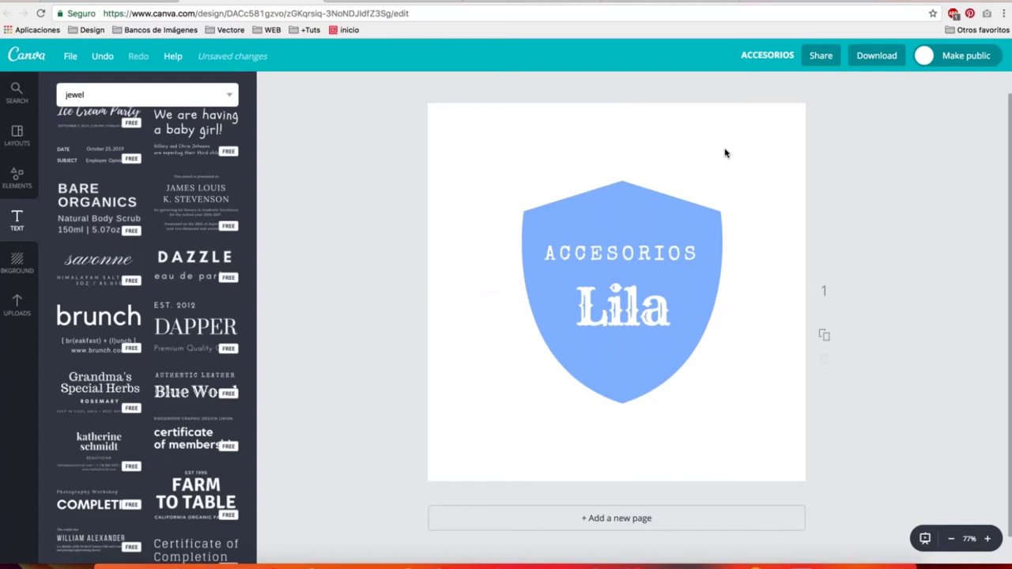
Recolour the shield with a custom light pink, colour code fcbfeb, and nudge it very slightly
click(617, 208)
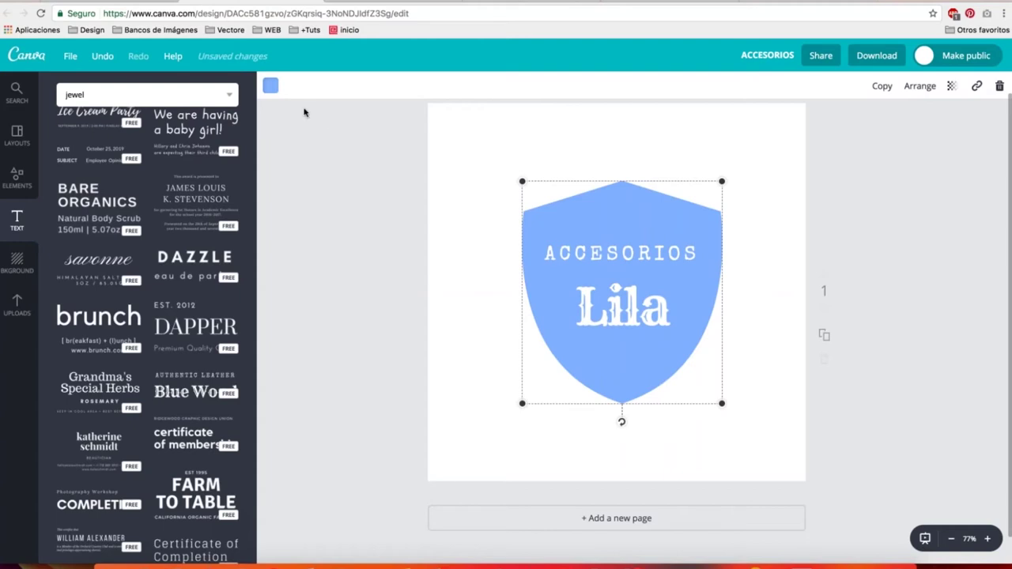
click(271, 86)
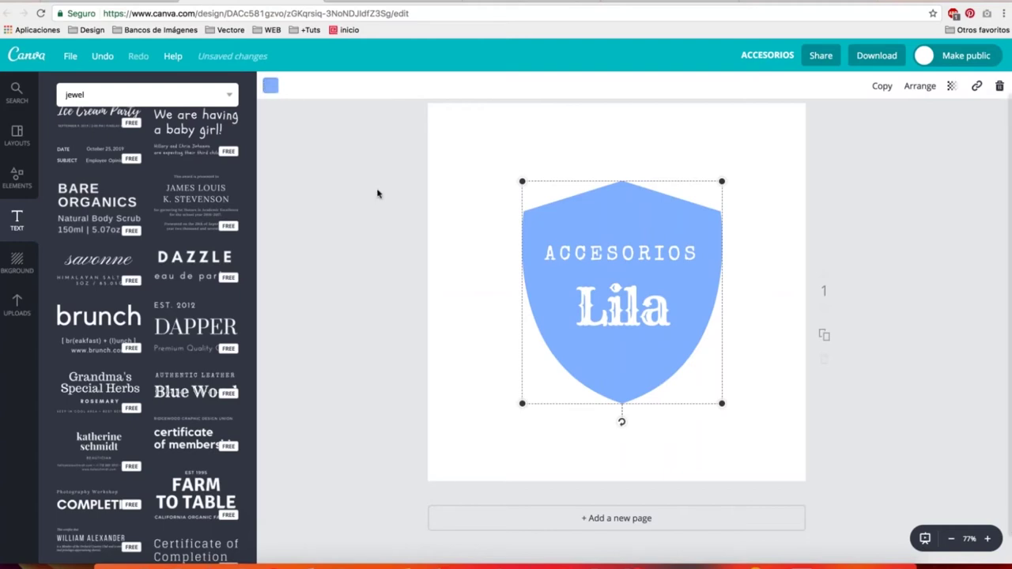
click(270, 85)
click(279, 144)
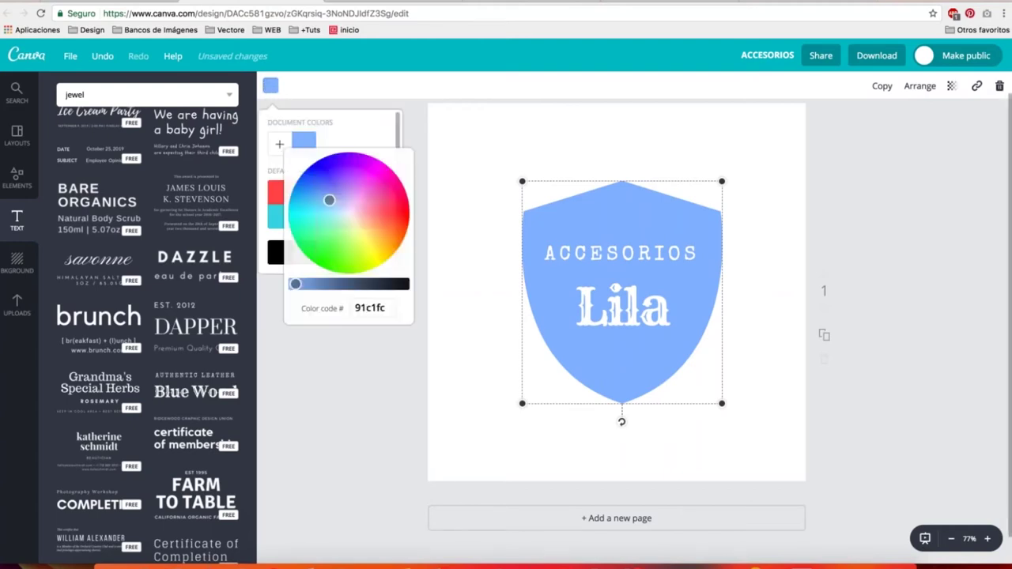
click(332, 218)
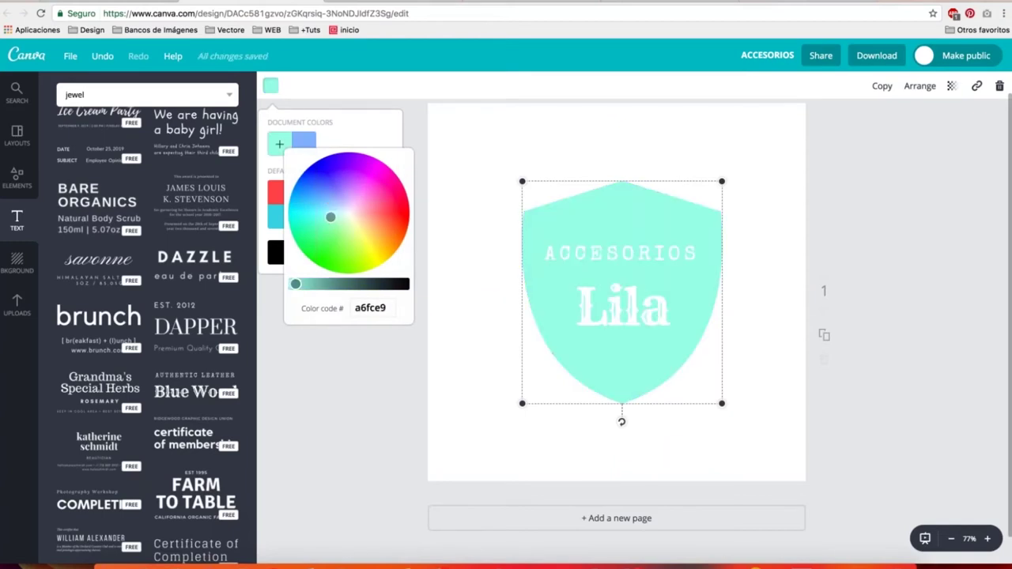
drag(330, 216, 358, 204)
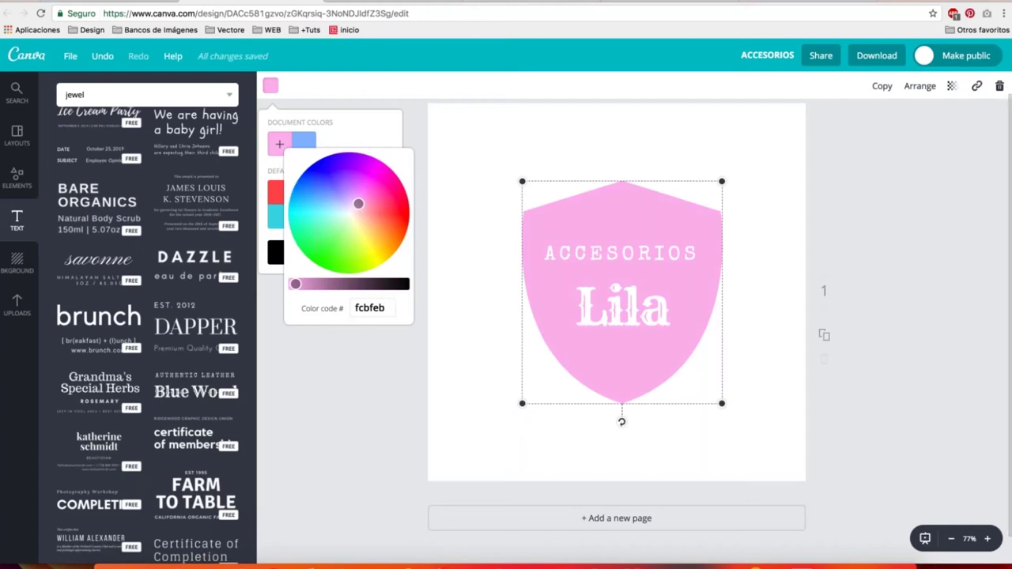
click(916, 364)
click(900, 333)
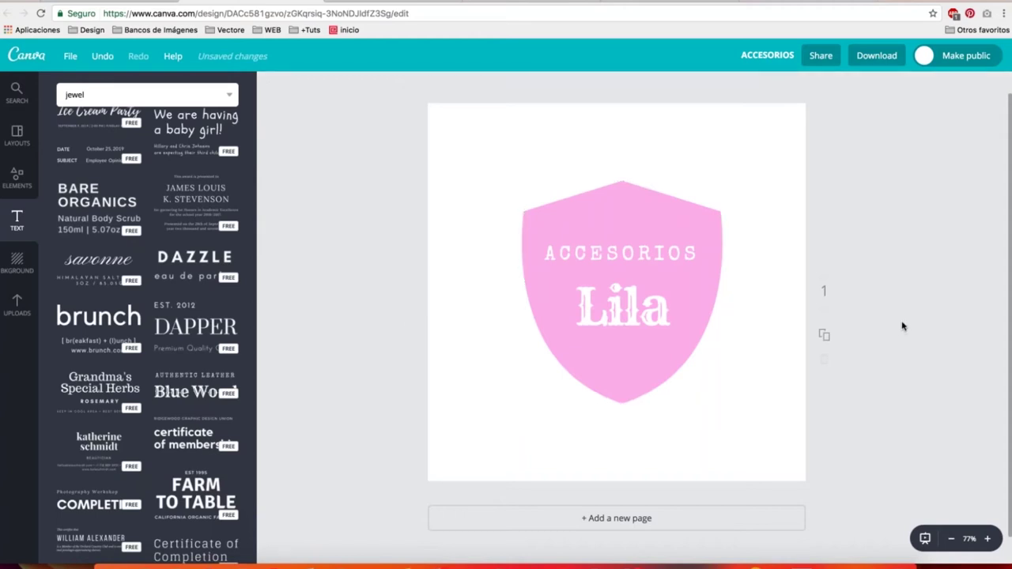
mouse_move(618, 211)
mouse_down()
mouse_move(608, 211)
mouse_move(618, 211)
mouse_up()
Try the diagonal-stripe, zigzag and diamond patterns as page background and set the background back to plain white
click(17, 263)
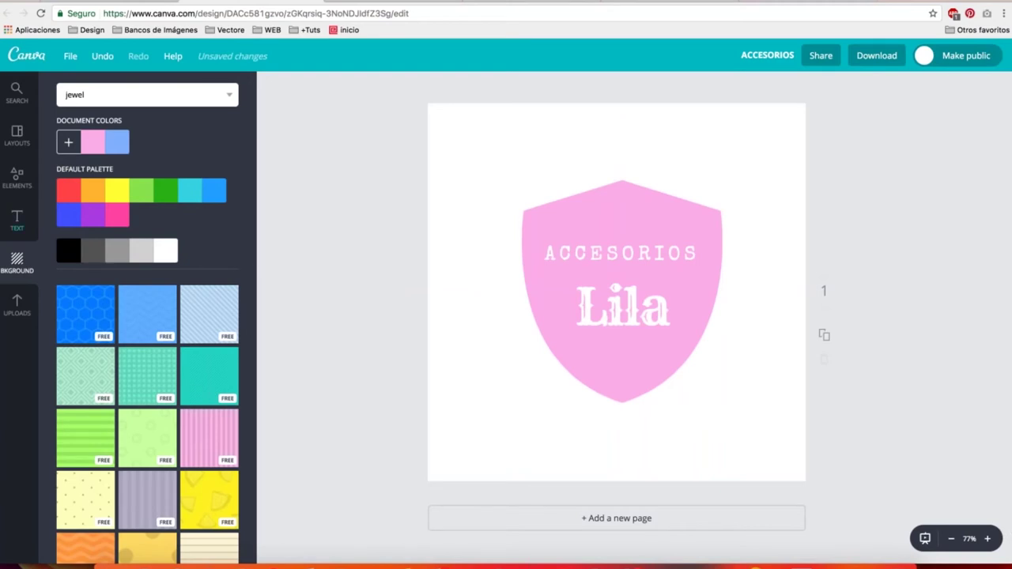
click(188, 338)
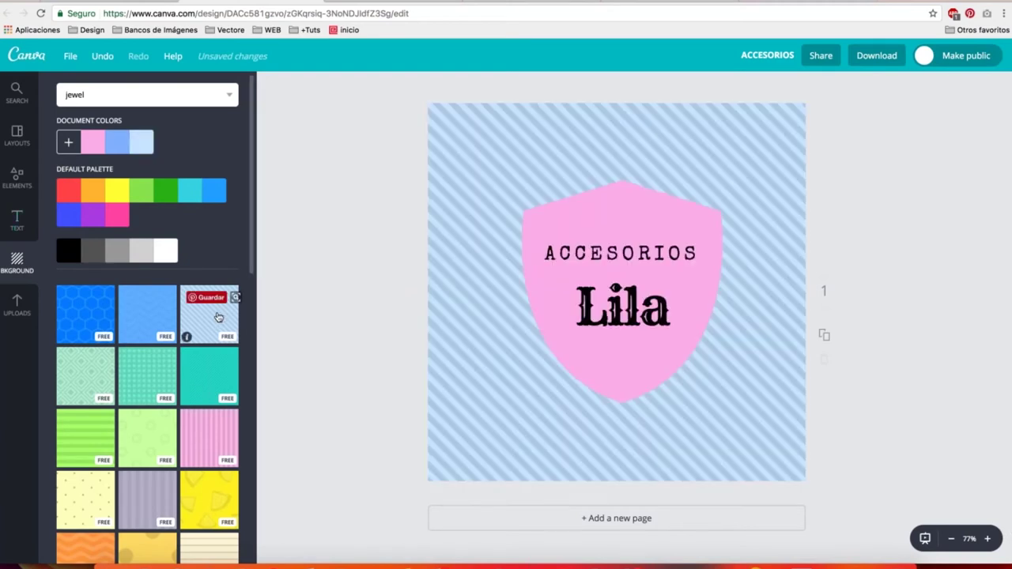
click(154, 328)
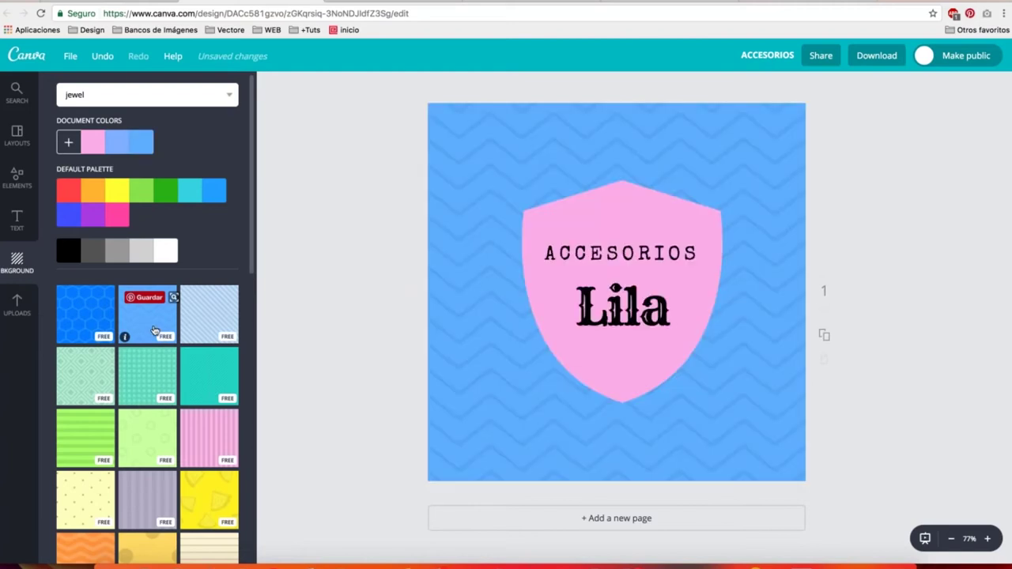
click(100, 374)
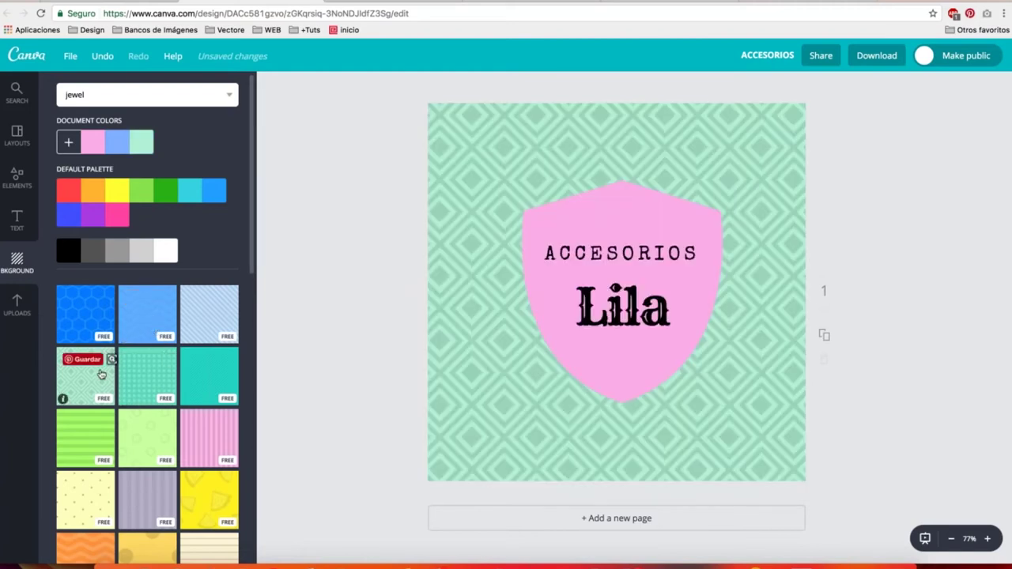
click(176, 255)
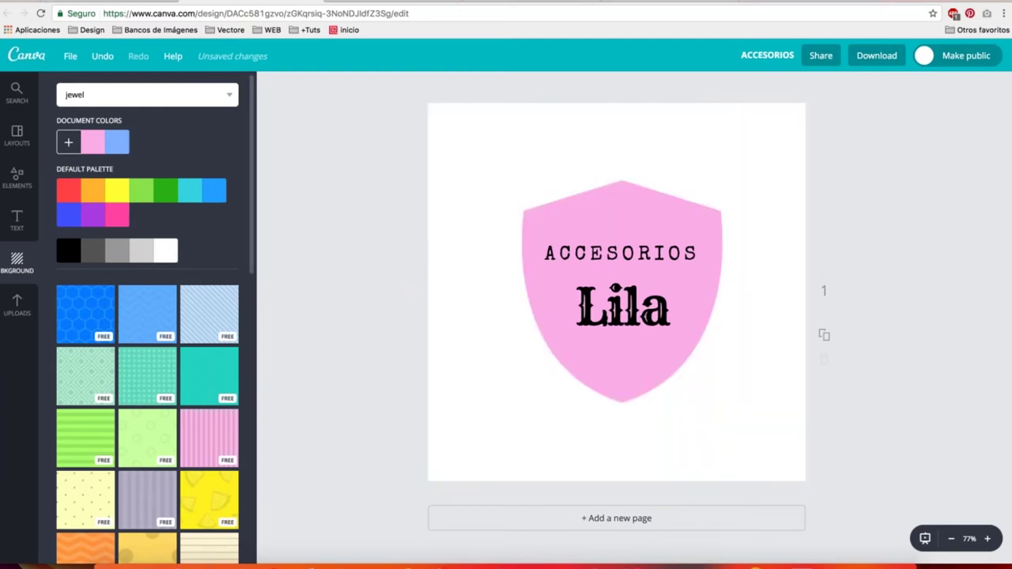
click(68, 142)
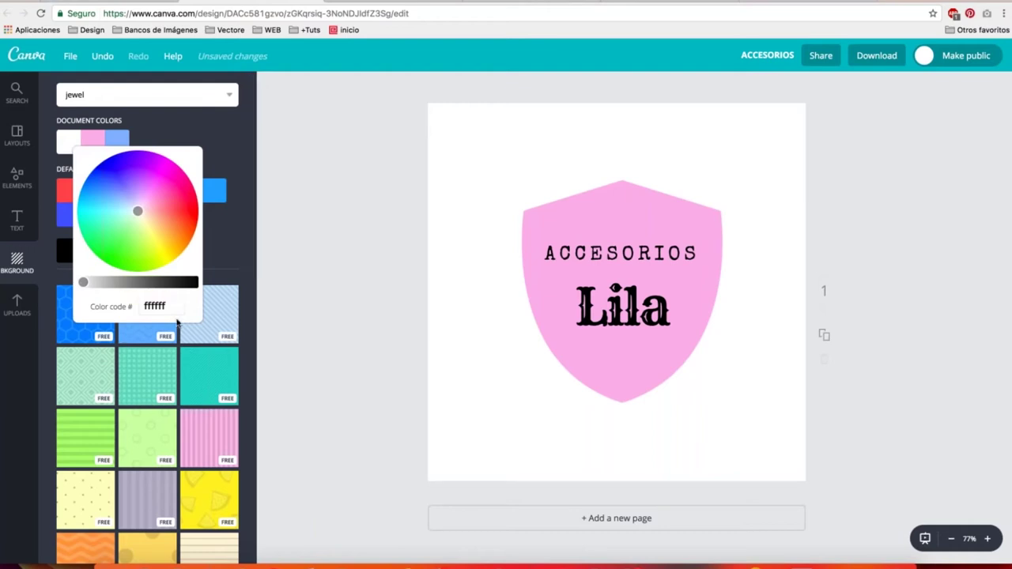
click(220, 259)
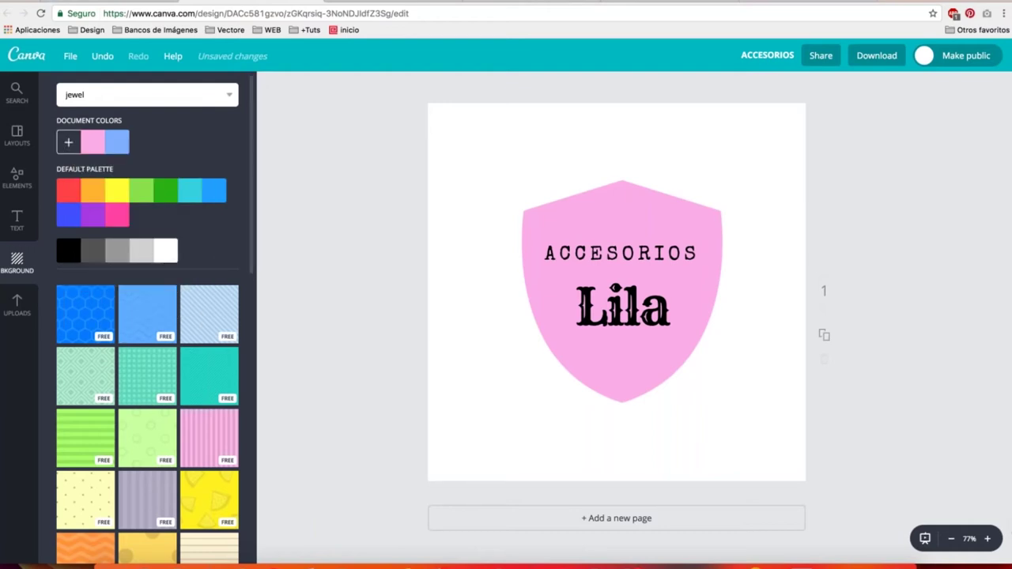
Reopen the shapes library and delete the pink shield behind the "ACCESORIOS Lila" text
click(17, 178)
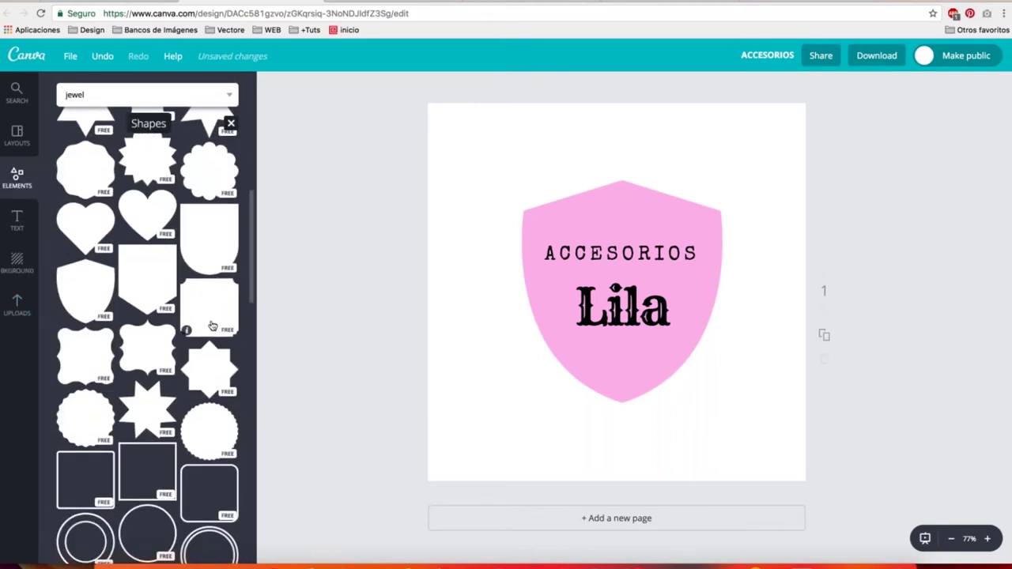
scroll(217, 326, down, 1)
click(650, 197)
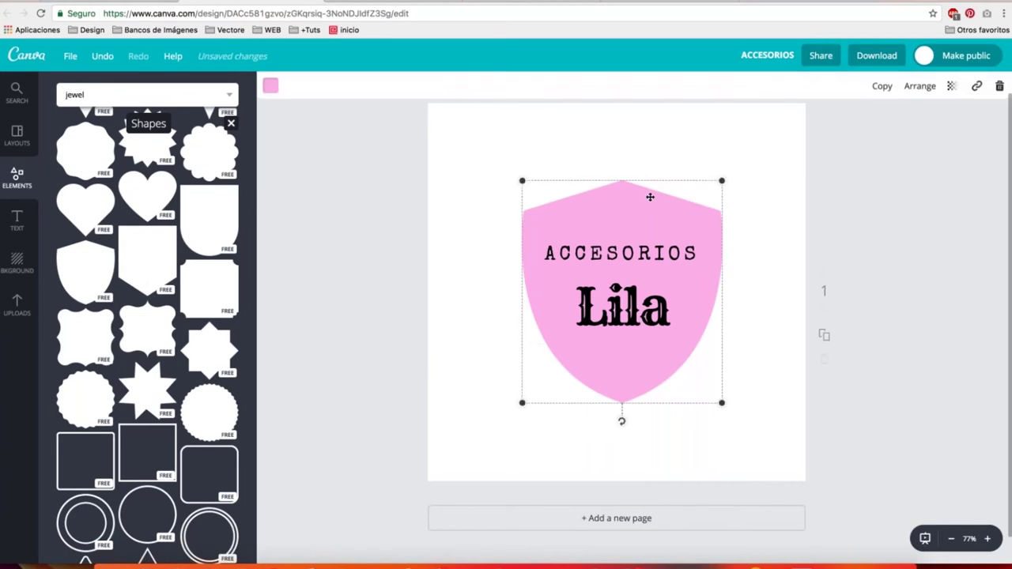
key(Delete)
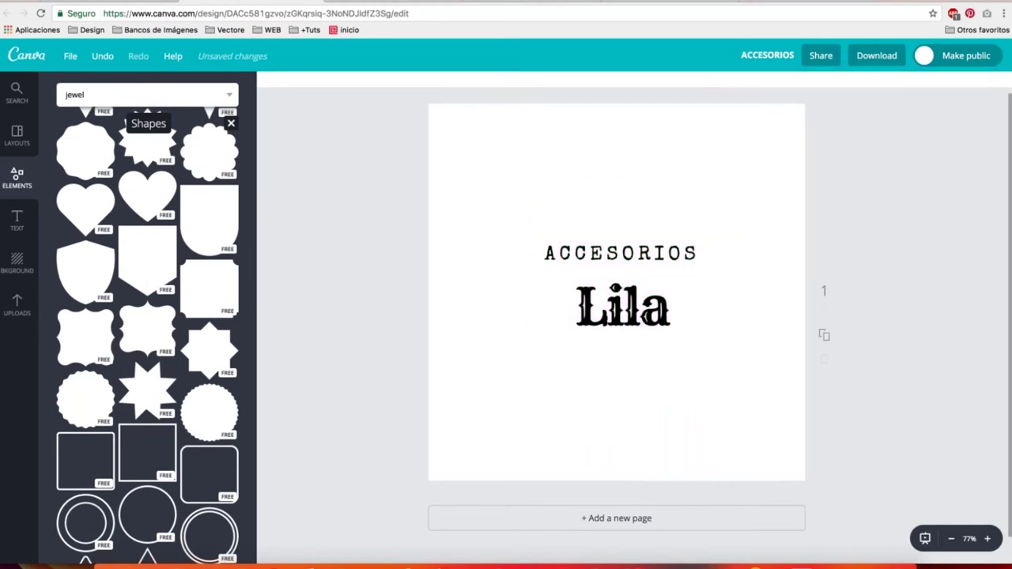
Find the scalloped circle among the shapes and add it to the page as a large shape over the text
scroll(198, 328, down, 2)
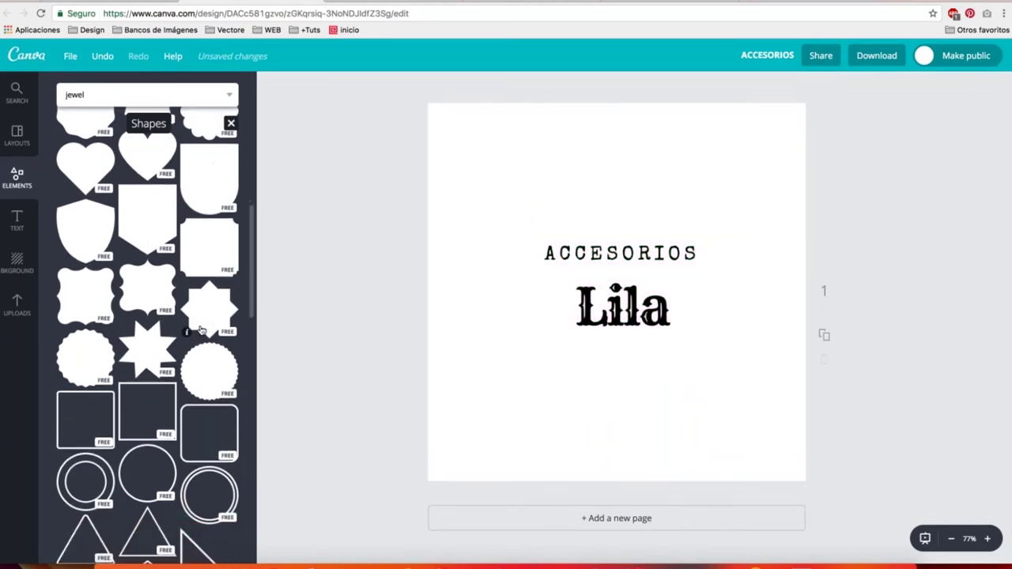
scroll(205, 411, up, 10)
drag(207, 416, 547, 342)
drag(755, 267, 628, 275)
Bring the "ACCESORIOS Lila" text group in front of the scalloped shape, colour it white and move it onto the shape
click(665, 246)
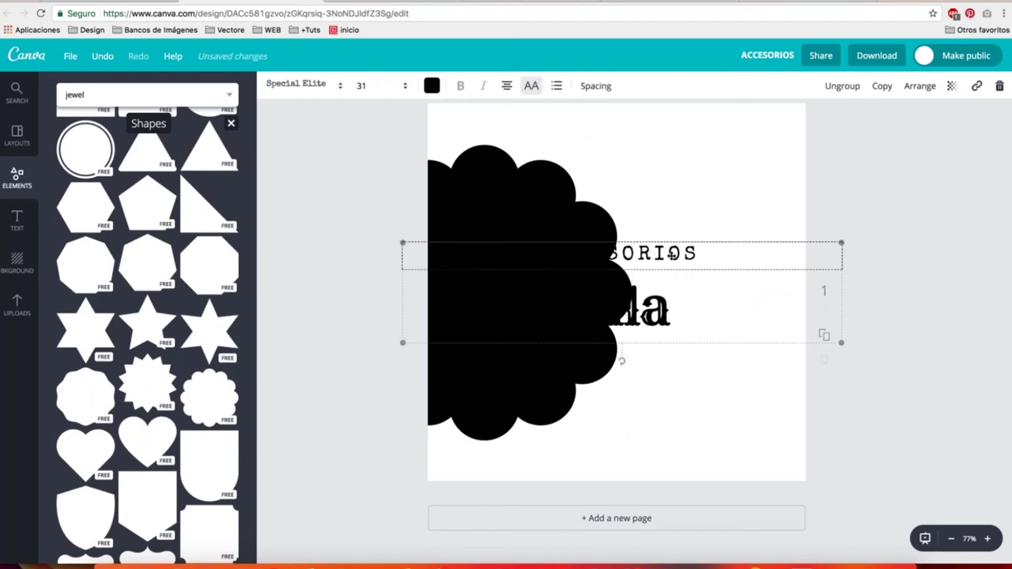
drag(665, 255, 681, 274)
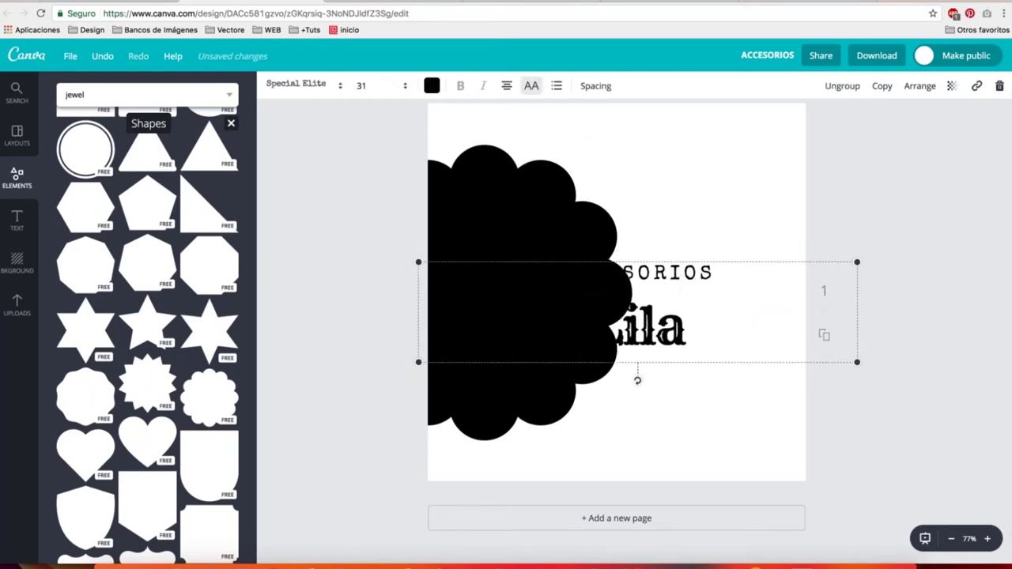
click(921, 89)
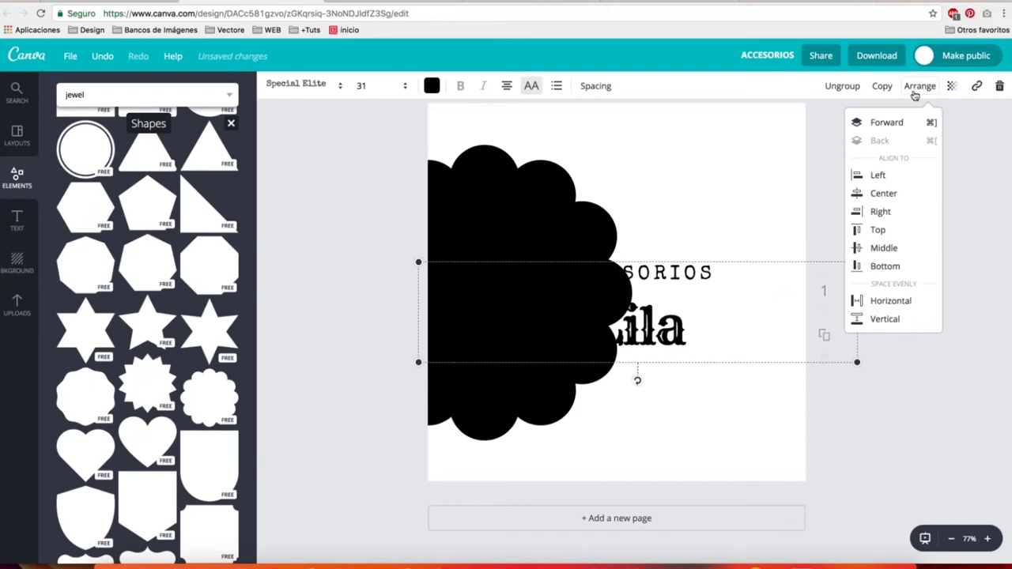
click(875, 125)
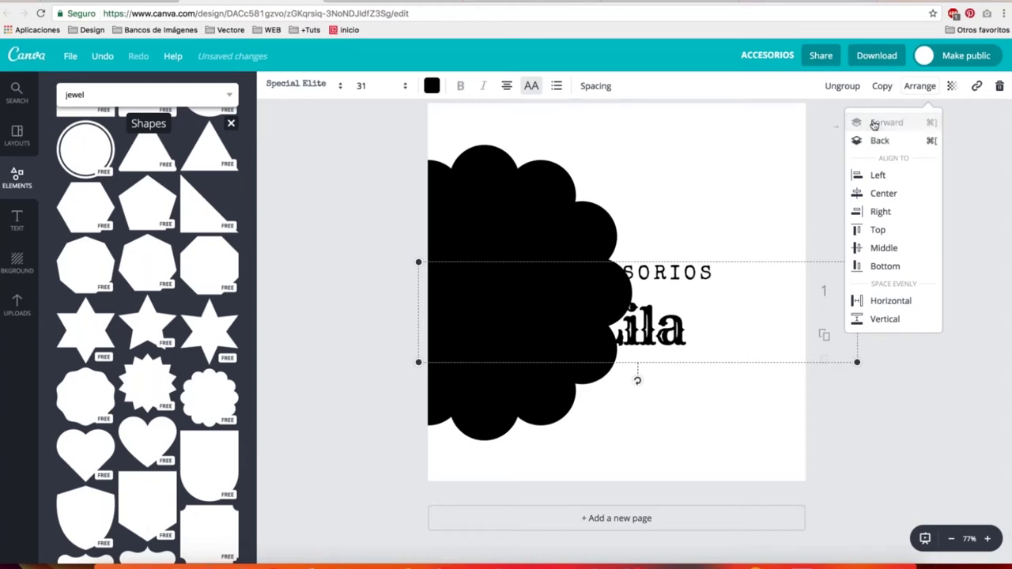
click(432, 86)
click(538, 252)
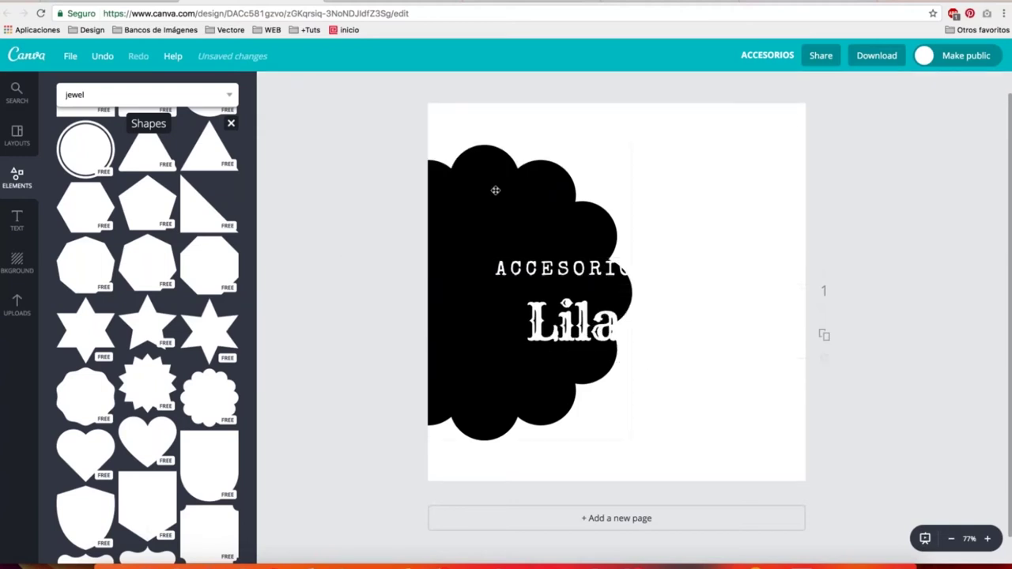
Centre the scalloped shape horizontally on the page and centre the white text group on it
drag(608, 176, 594, 259)
click(594, 258)
key(ctrl+z)
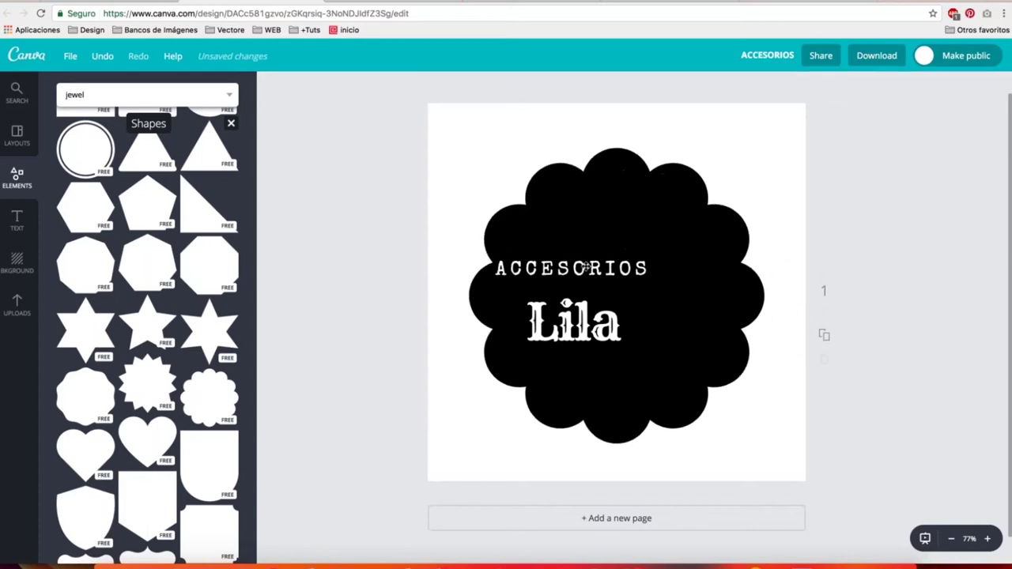
click(583, 270)
drag(583, 270, 626, 269)
Recolour the scalloped shape red from the default palette and deselect it
click(617, 404)
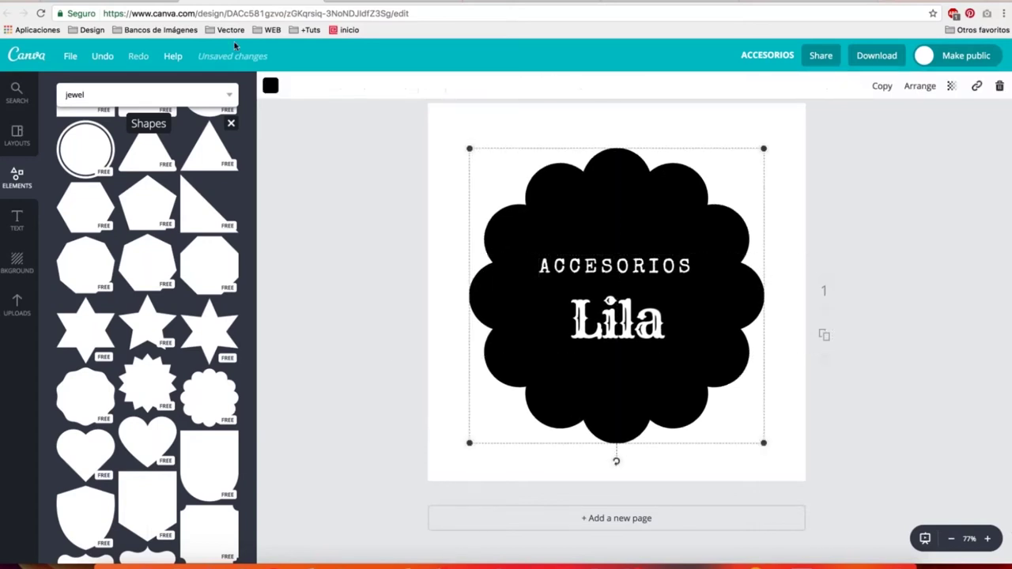
click(270, 85)
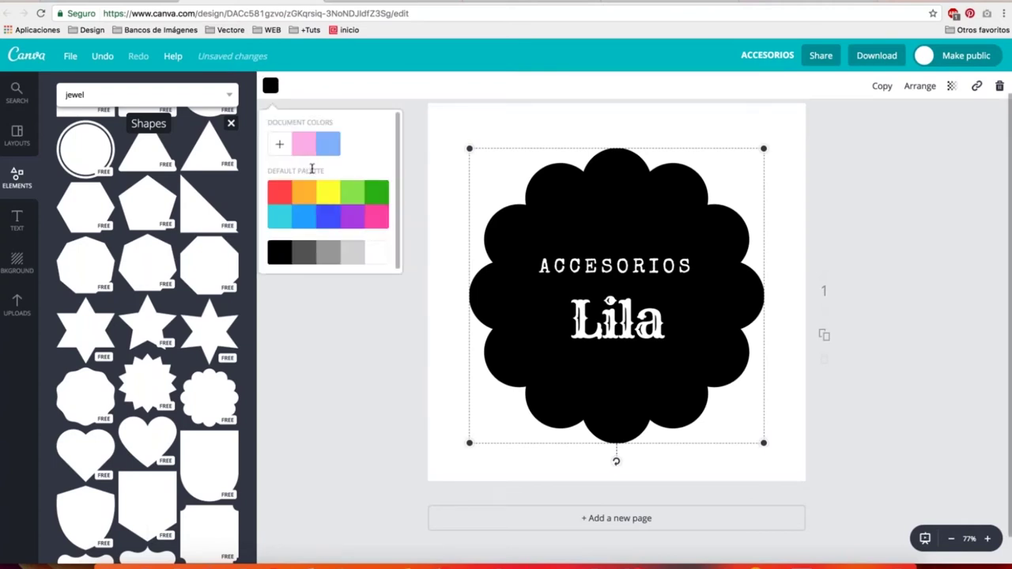
click(280, 192)
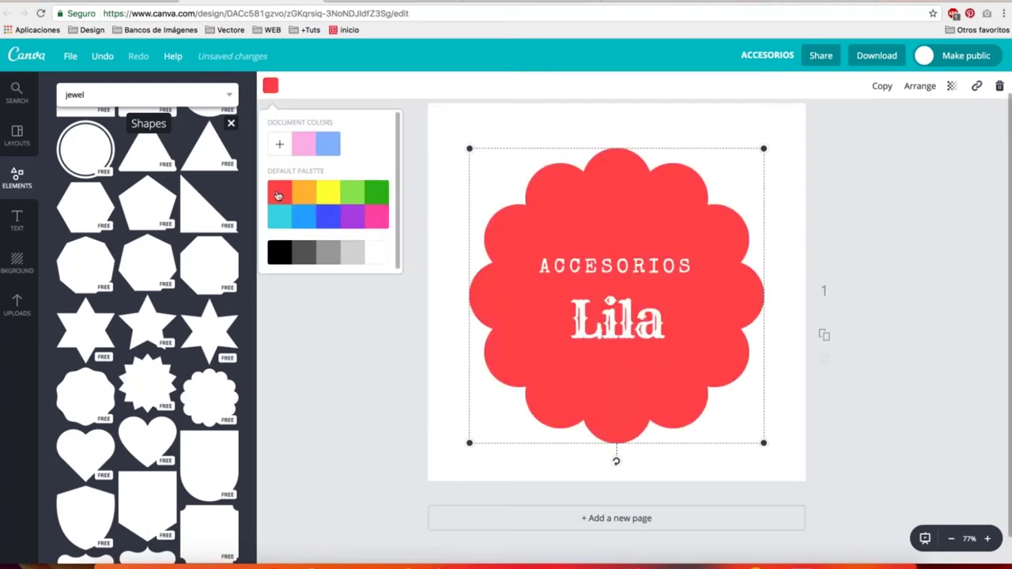
click(459, 383)
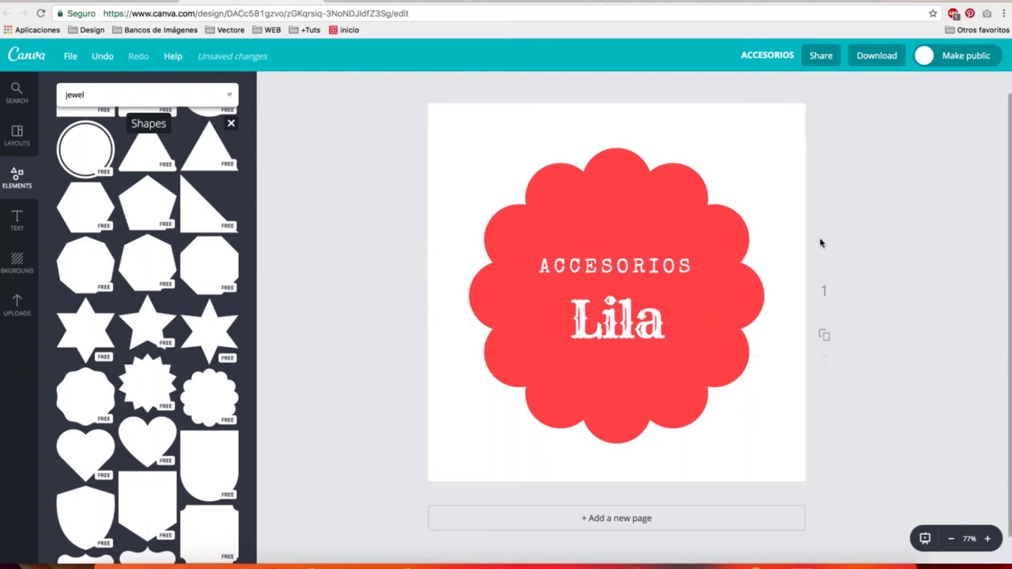
Download the finished logo with the file type kept at PNG (Recommended)
click(877, 57)
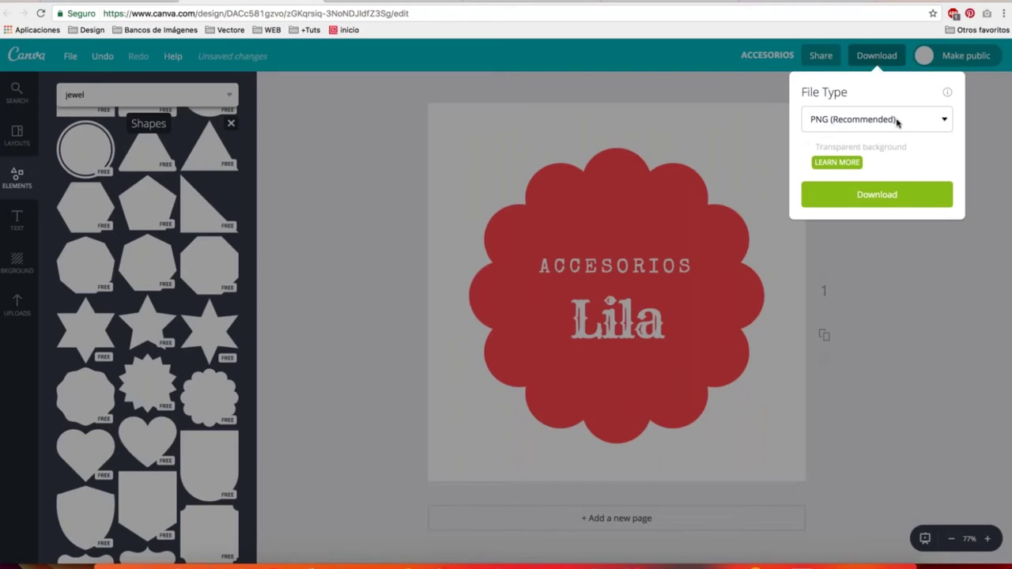
click(943, 123)
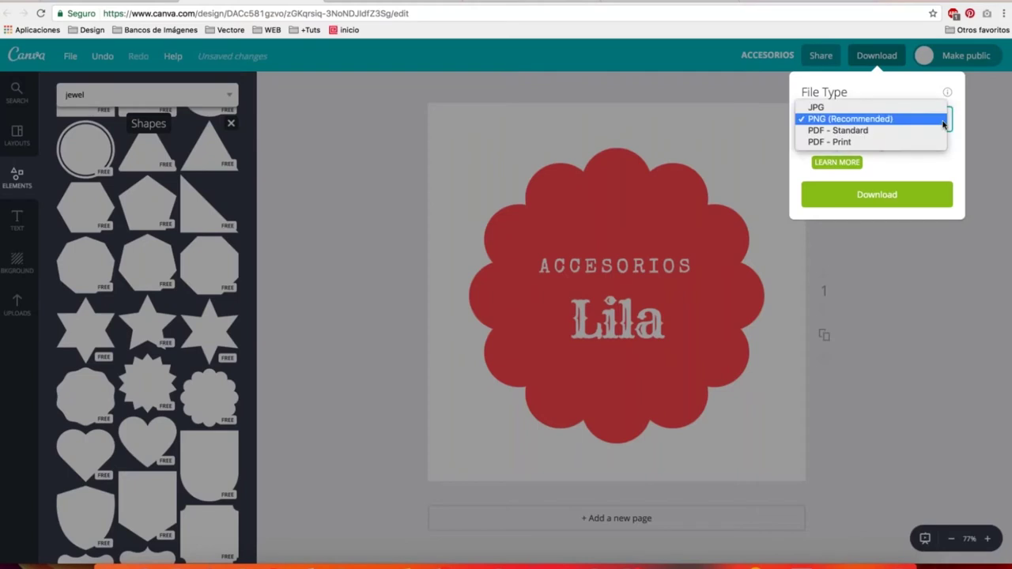
click(943, 120)
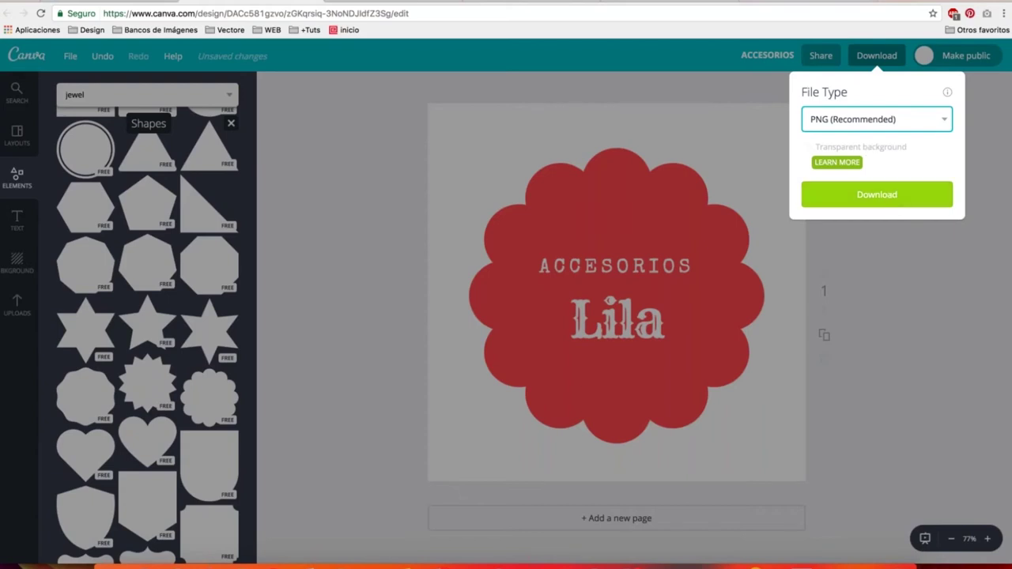
click(873, 196)
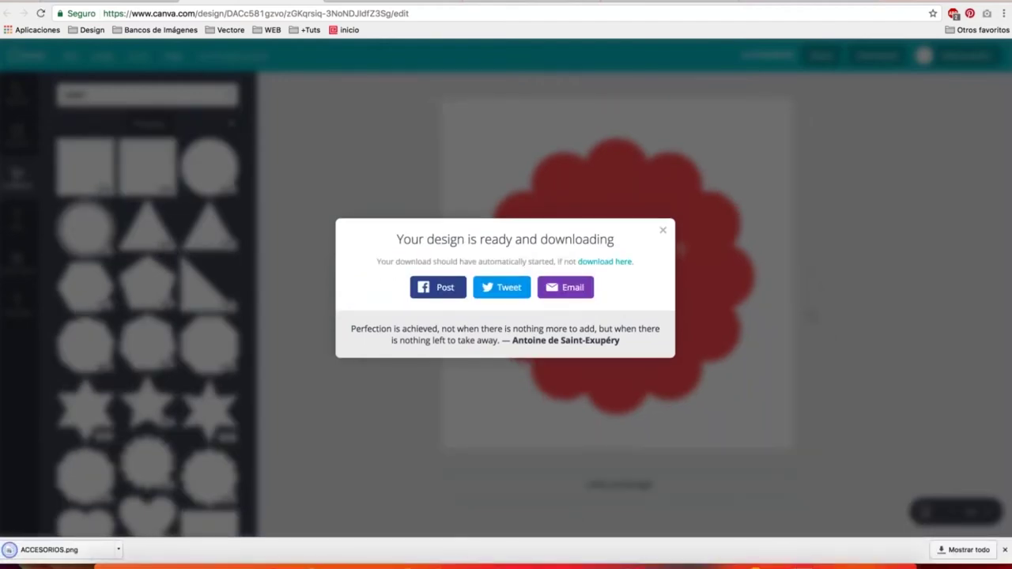
Show the downloaded ACCESORIOS.png in Finder and preview it with Quick Look
click(119, 552)
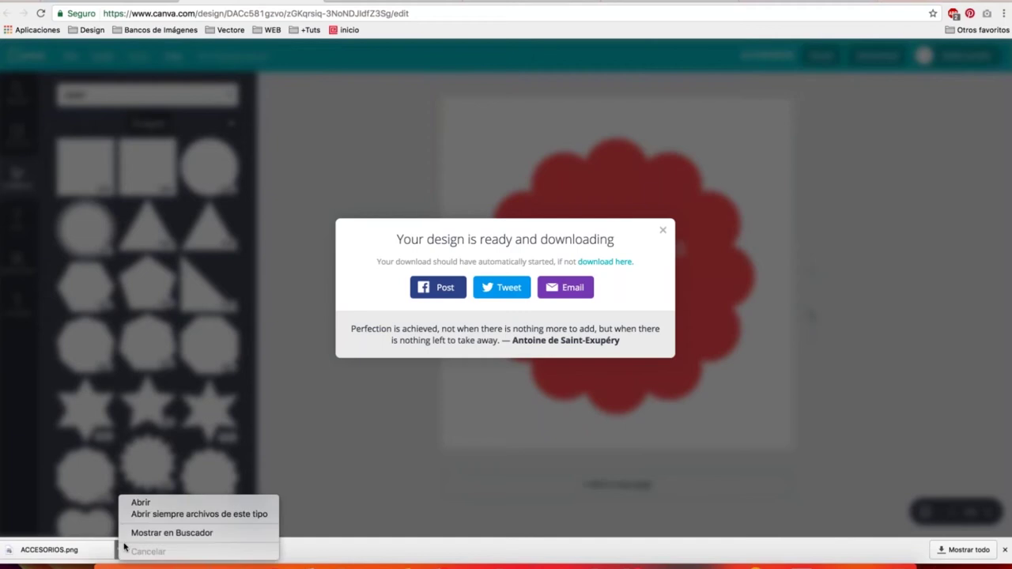
click(139, 536)
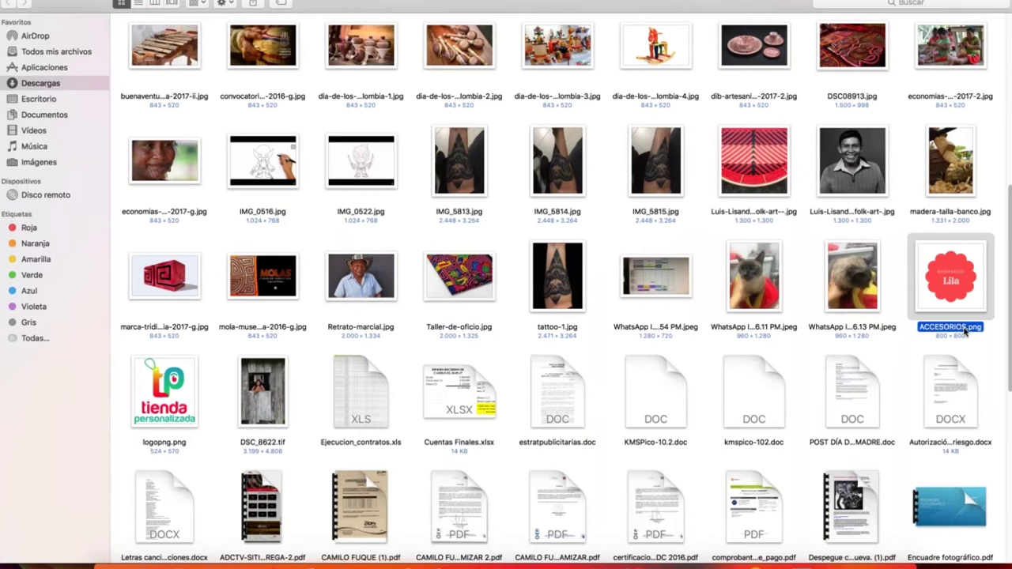
key(space)
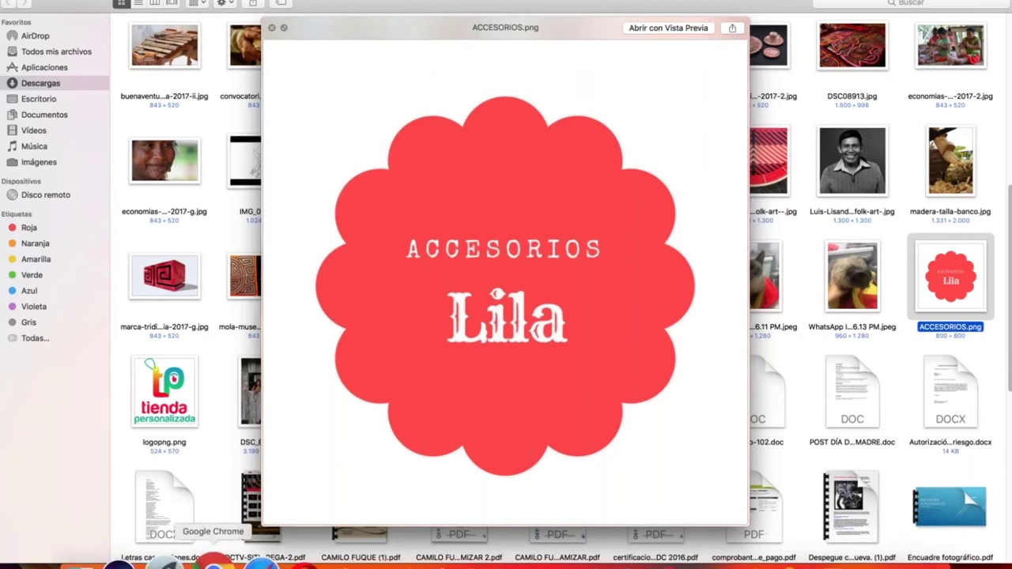
Switch back to Google Chrome and open youtube.com in a new tab
click(207, 563)
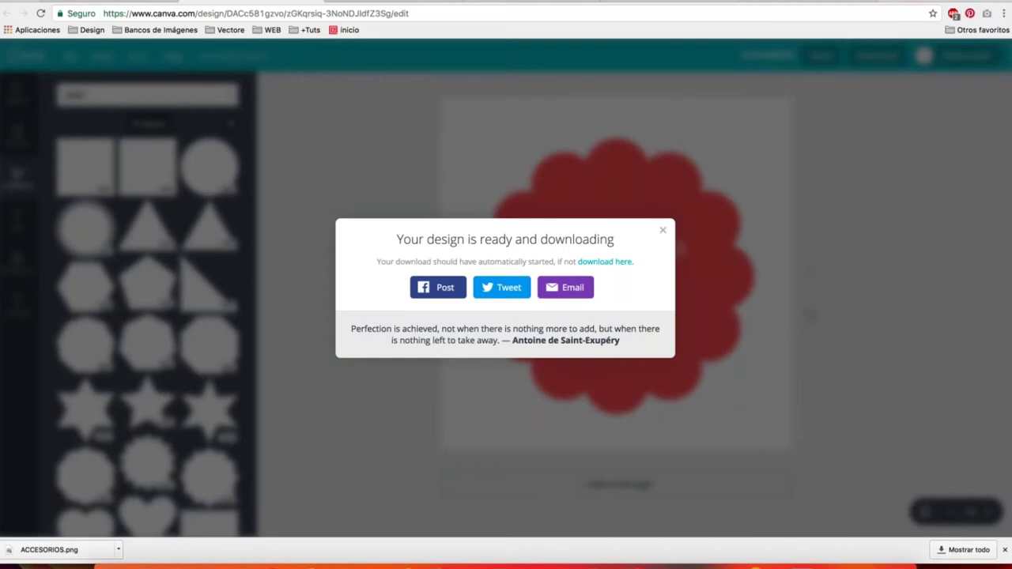
key(super+t)
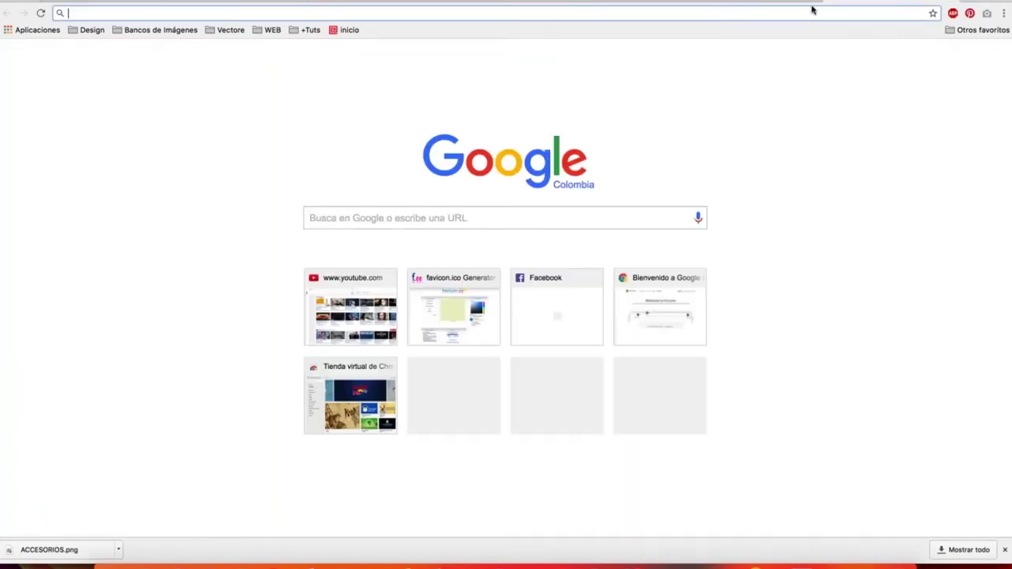
text(youtube.com)
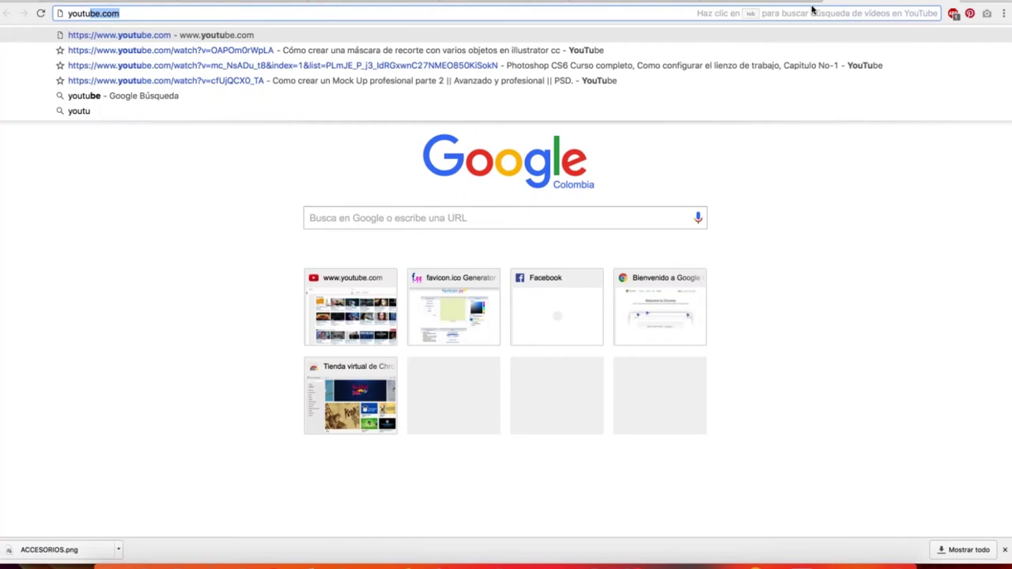
key(Return)
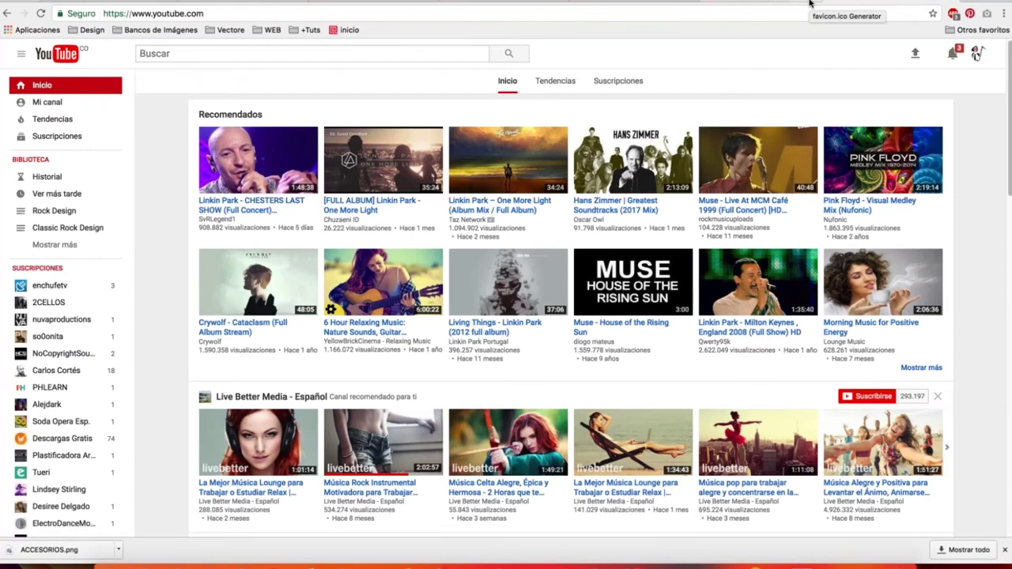
Search YouTube for "como hacer un jpg" and look through the tutorial videos in the results
click(395, 53)
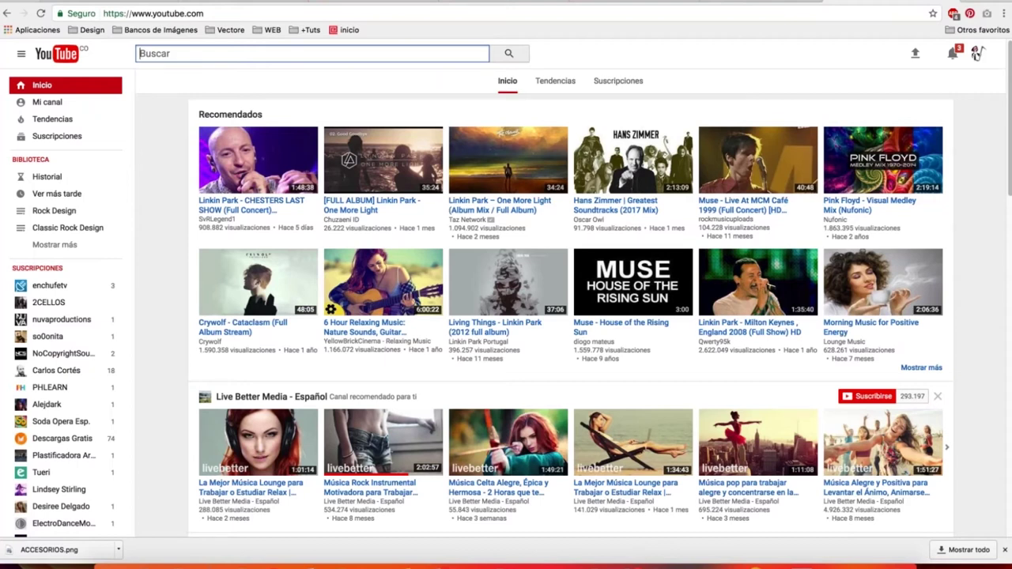
text(como hacer)
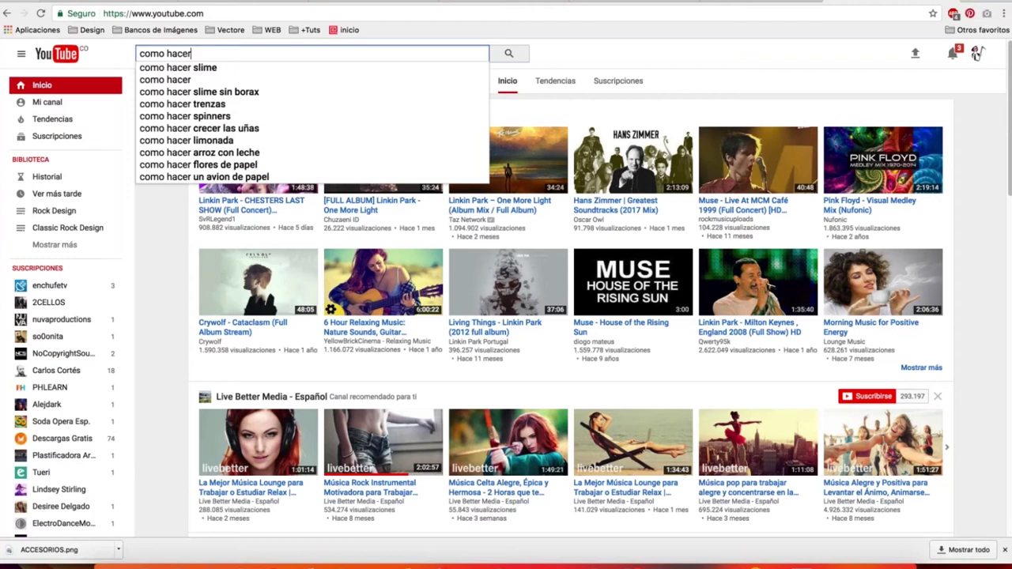
text(u)
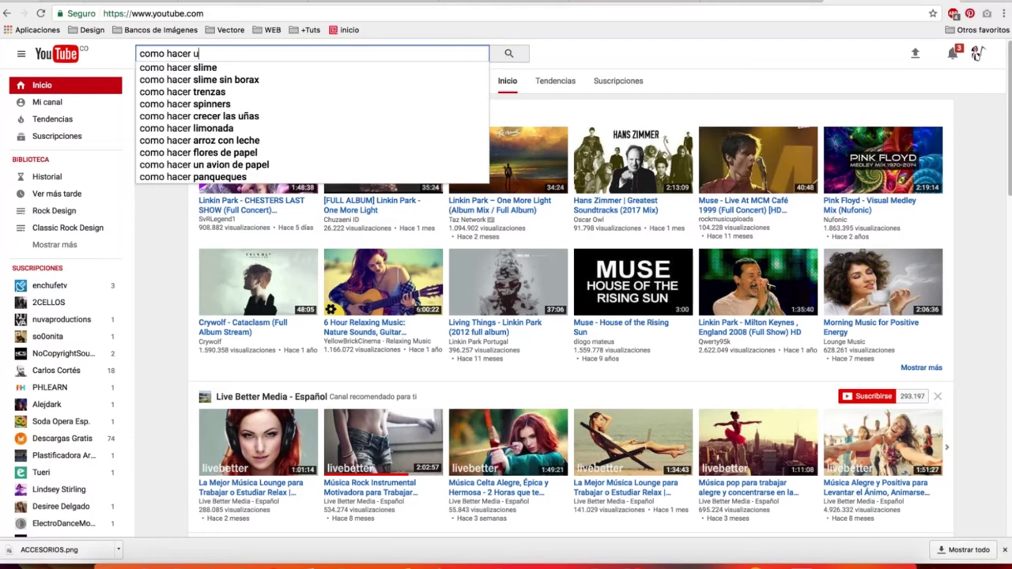
text(n jpg)
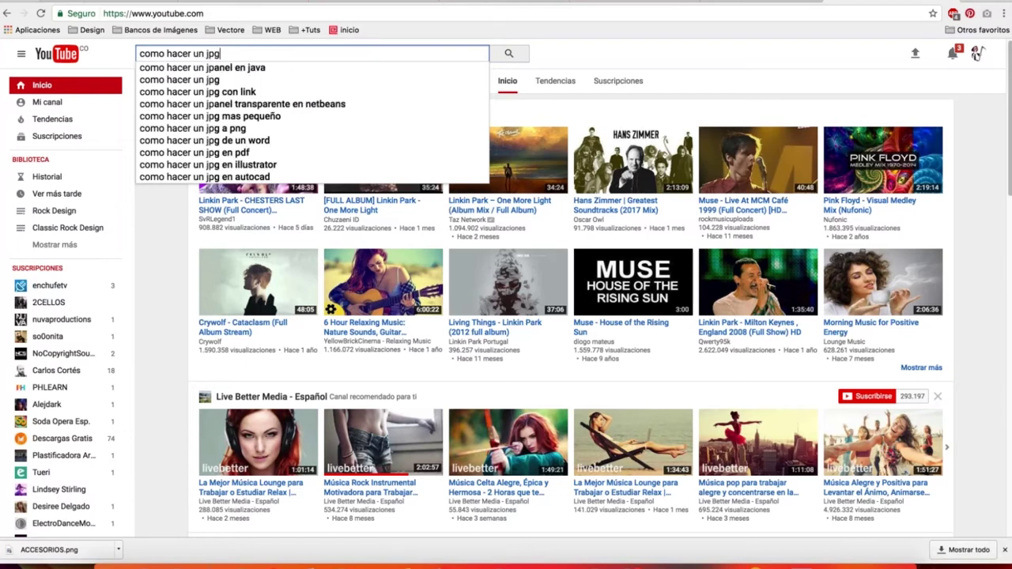
key(Return)
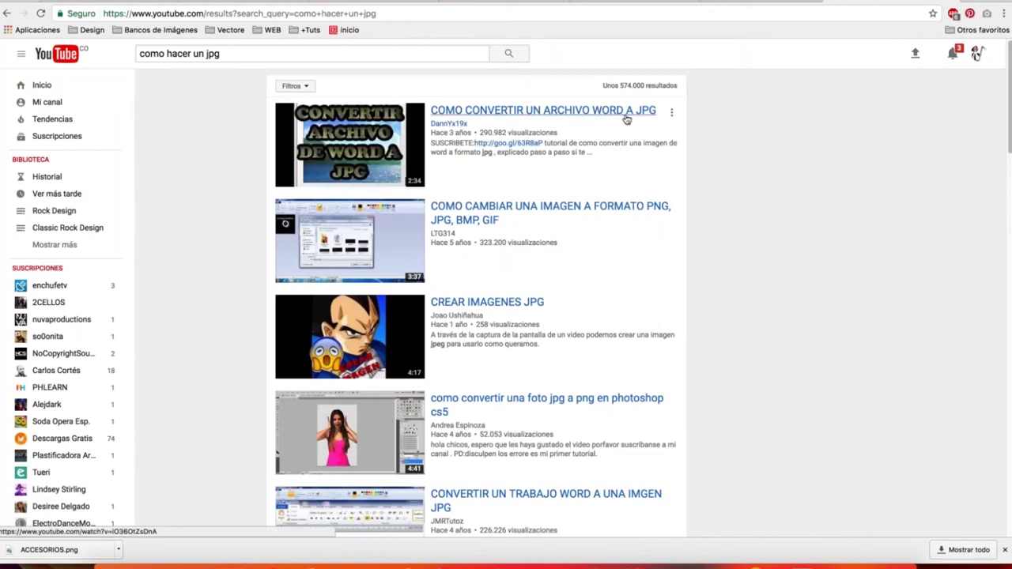
click(516, 303)
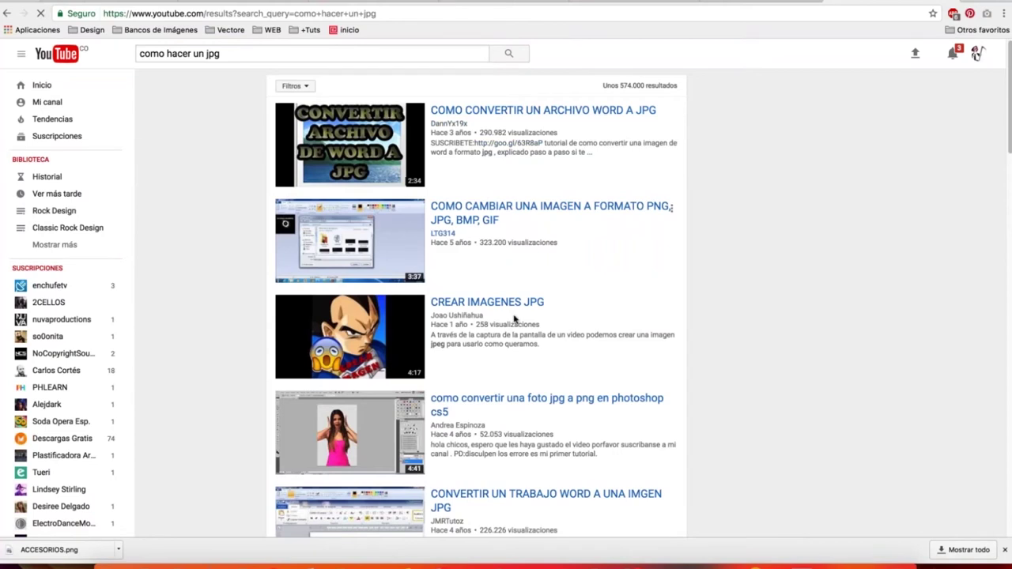
scroll(500, 343, down, 5)
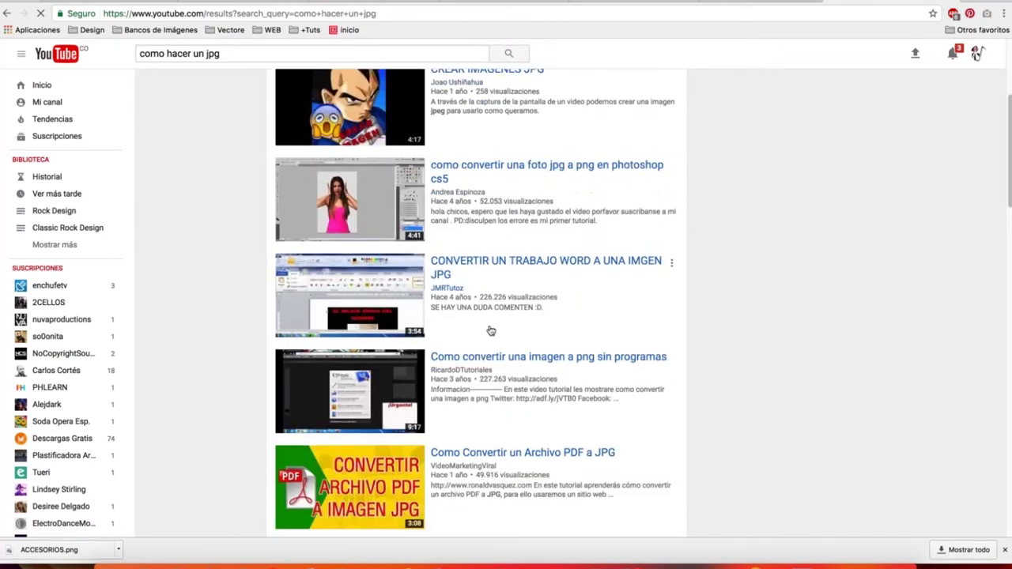
scroll(490, 331, down, 4)
scroll(504, 291, up, 10)
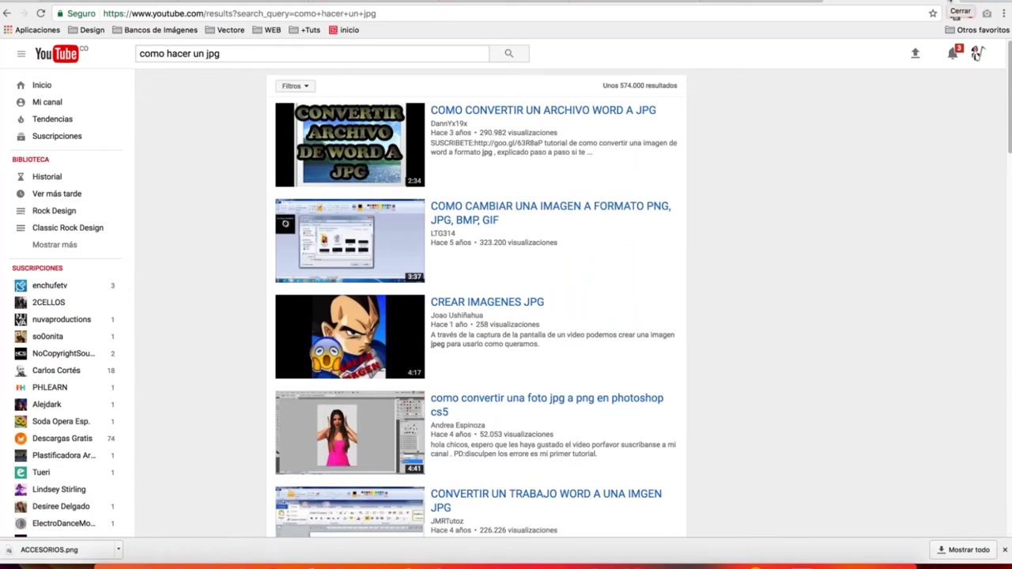
Close the YouTube results tab and open the downloaded ACCESORIOS.png from the Downloads stack in Preview
key(super+w)
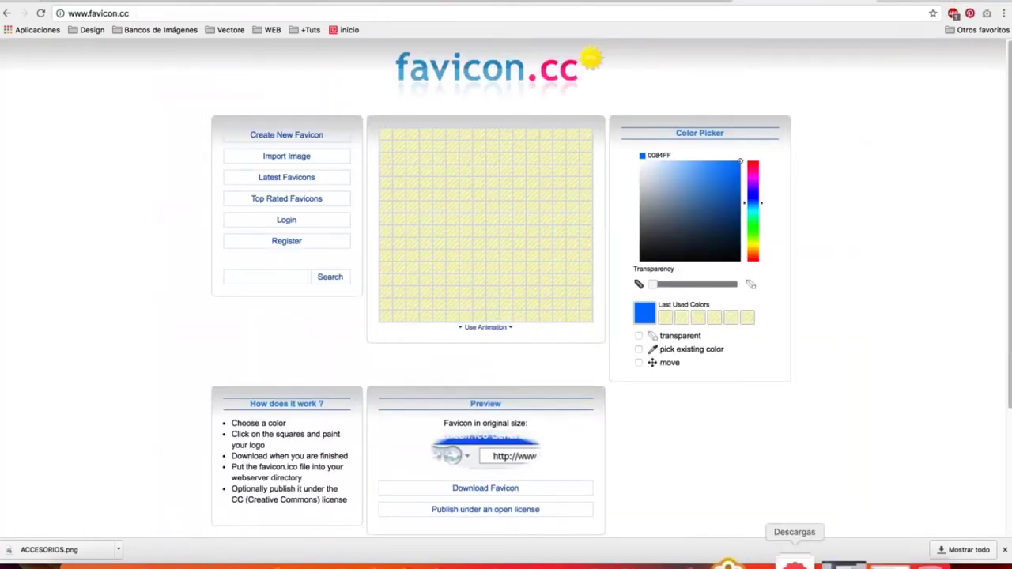
click(799, 563)
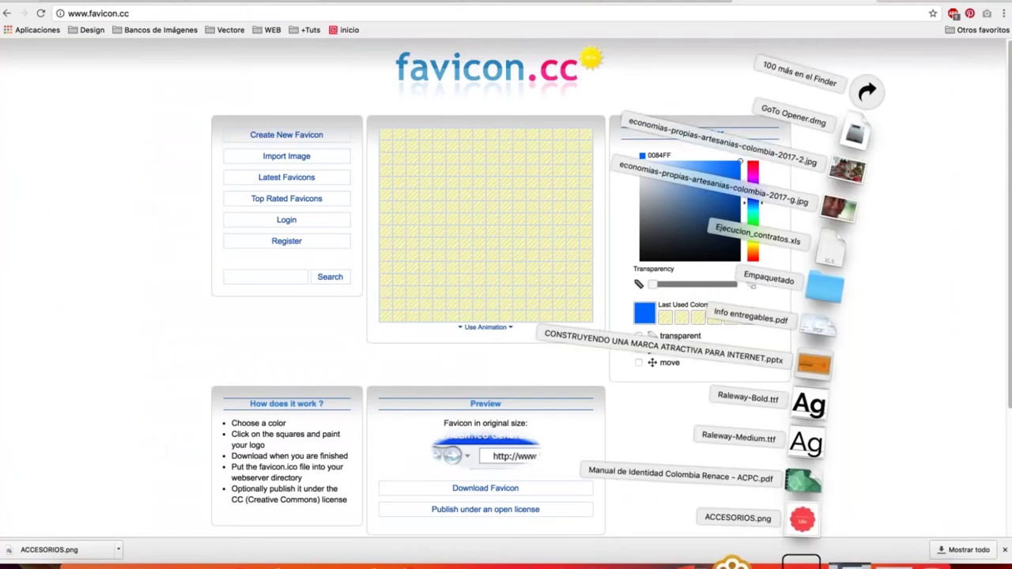
click(793, 526)
click(802, 541)
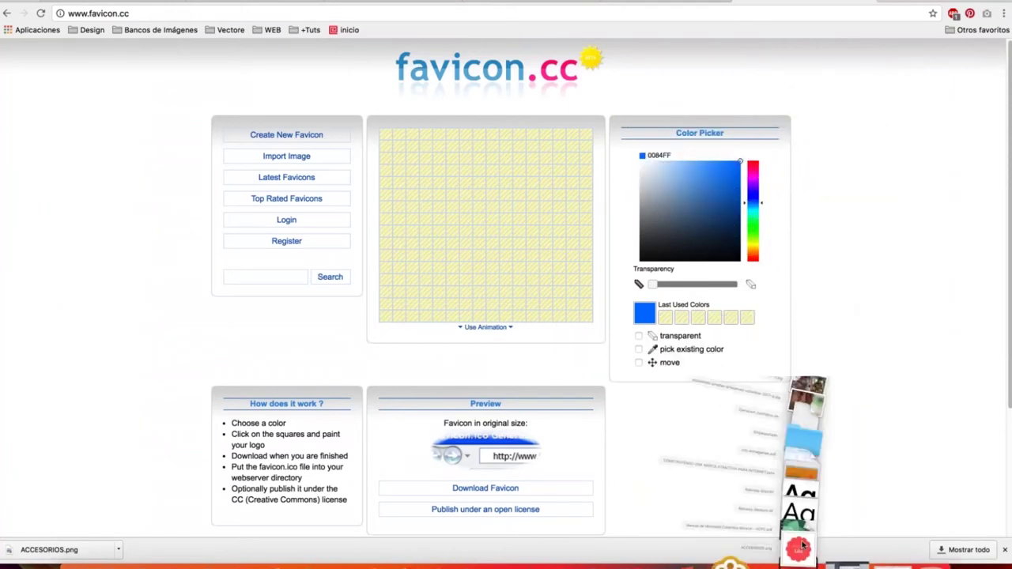
click(787, 477)
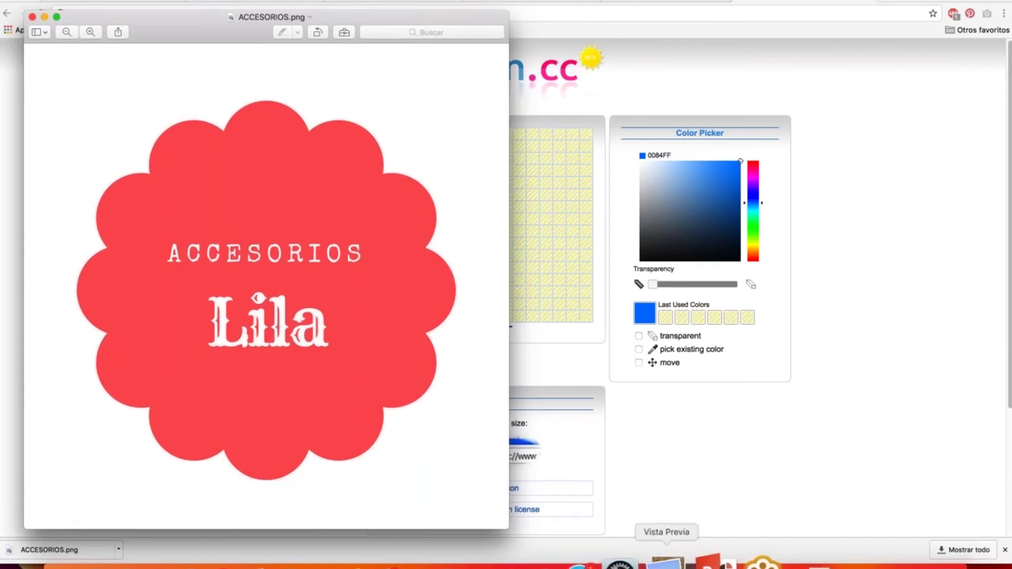
Switch to the PowerPoint presentation and start the slide show from the "HERRAMIENTAS DE DISEÑO" slide
click(712, 560)
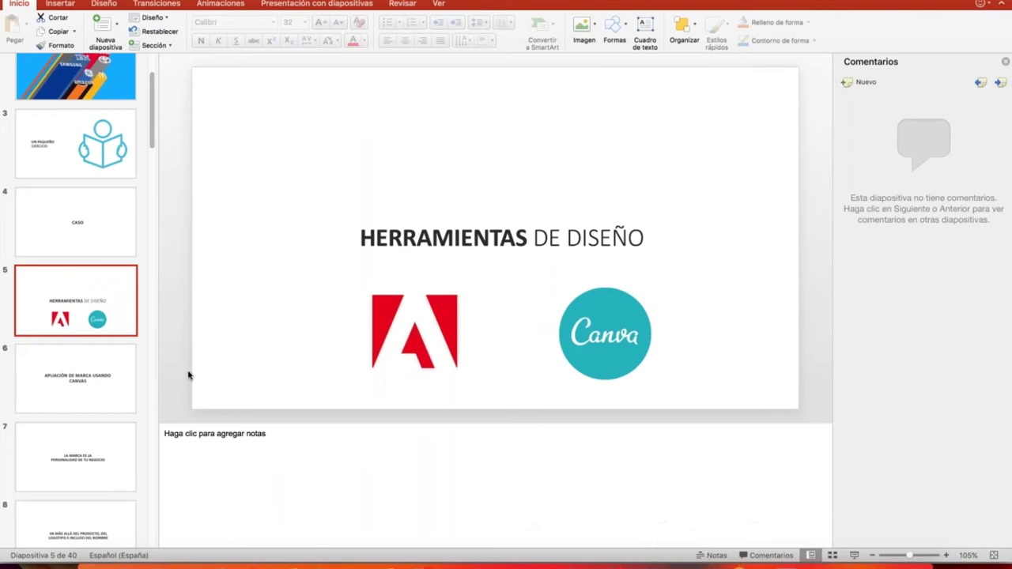
click(848, 557)
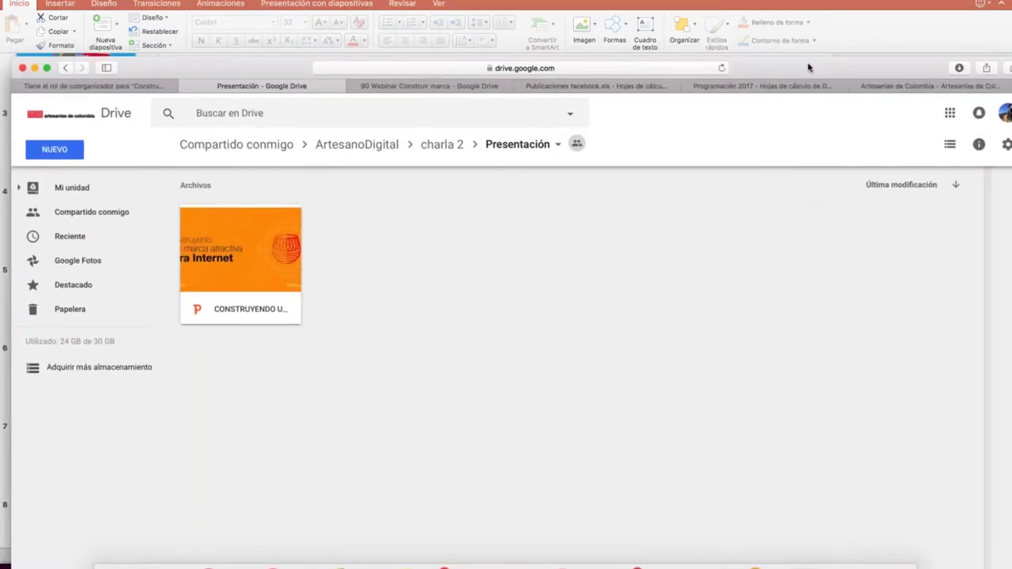
click(871, 48)
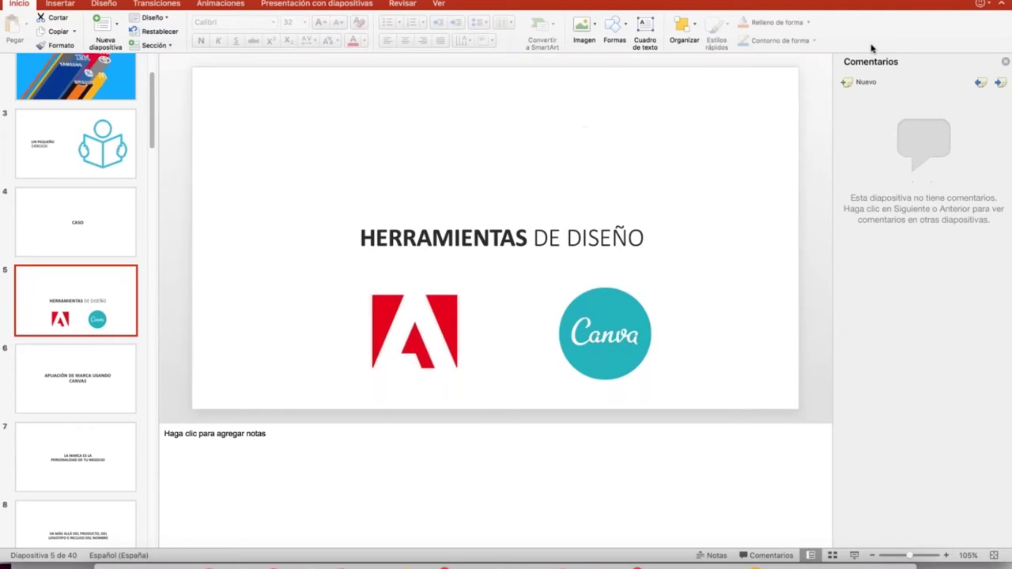
click(853, 557)
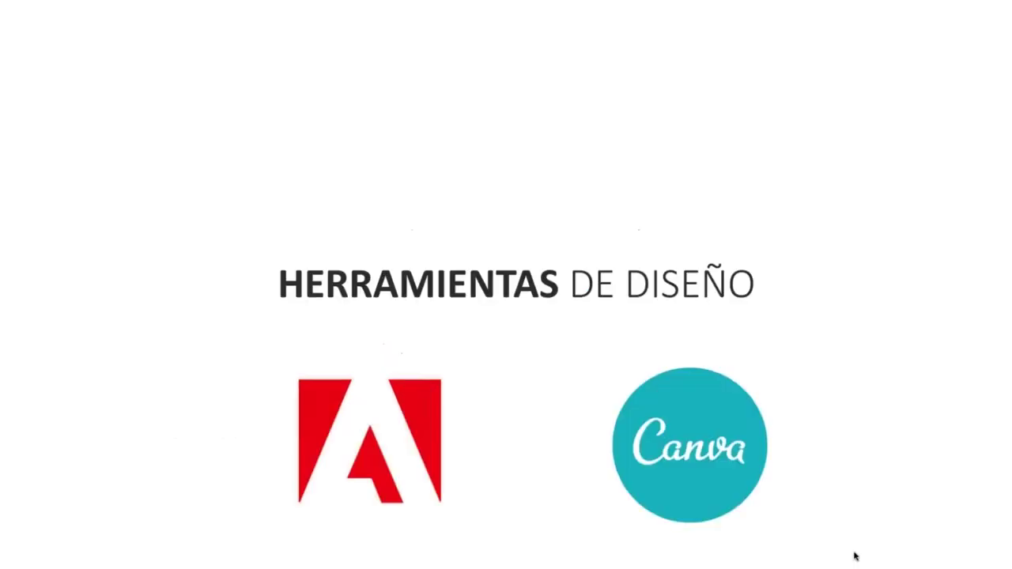
Advance the slide show to the "LA MARCA ES LA PERSONALIDAD DE TU NEGOCIO" slide and end the show
click(884, 532)
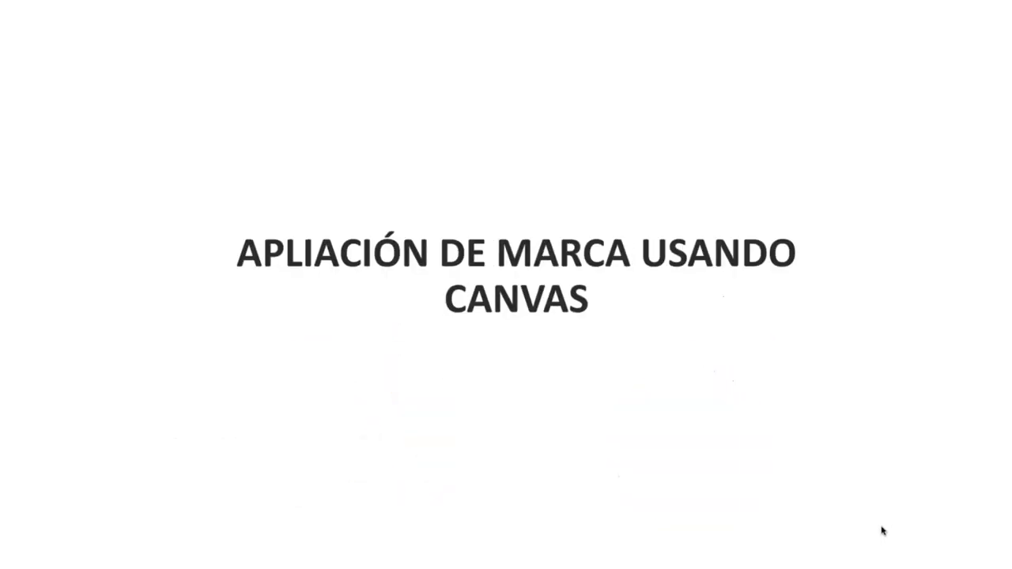
click(884, 532)
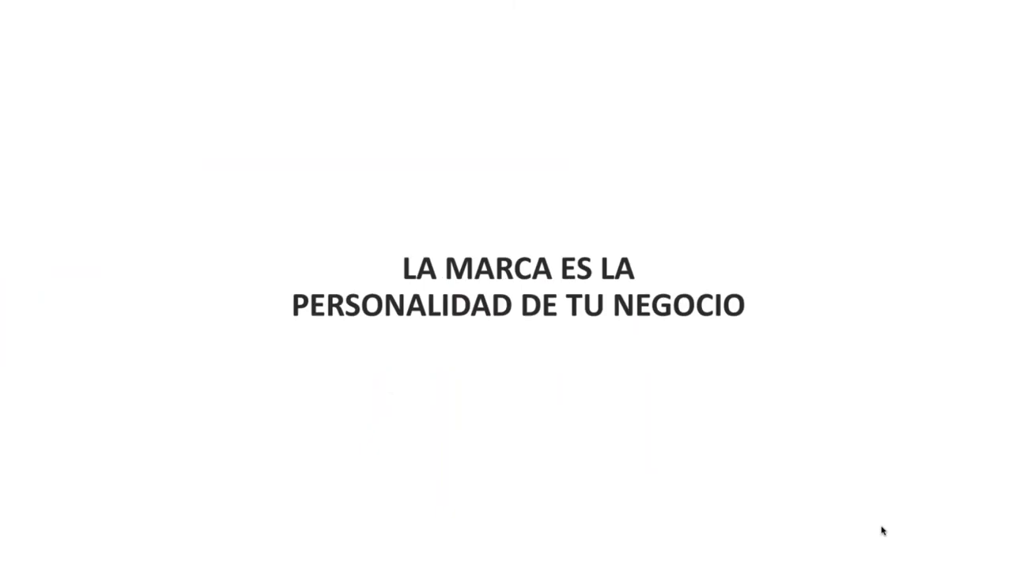
scroll(883, 531, up, 1)
scroll(884, 531, down, 1)
scroll(884, 532, up, 1)
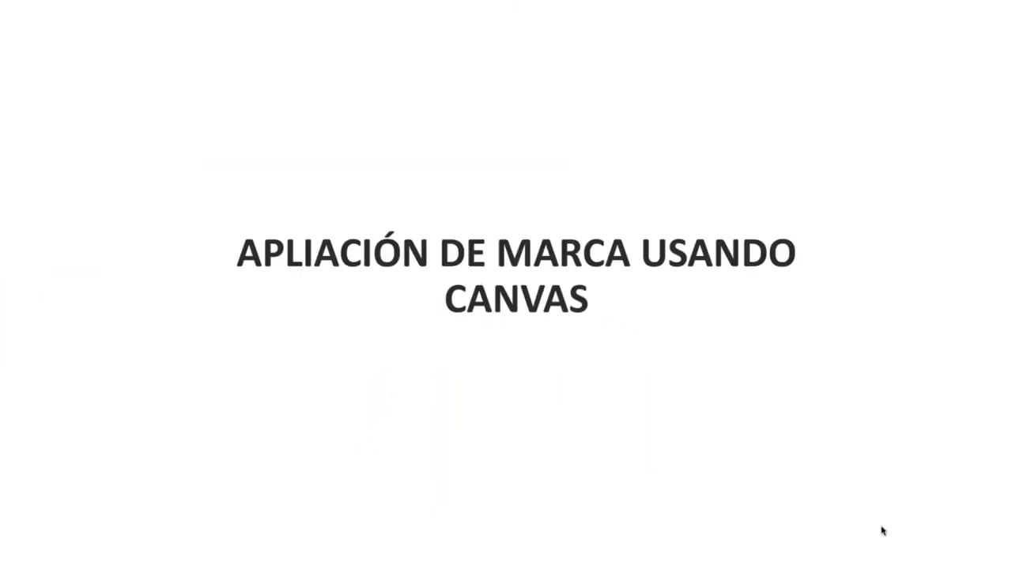
click(884, 531)
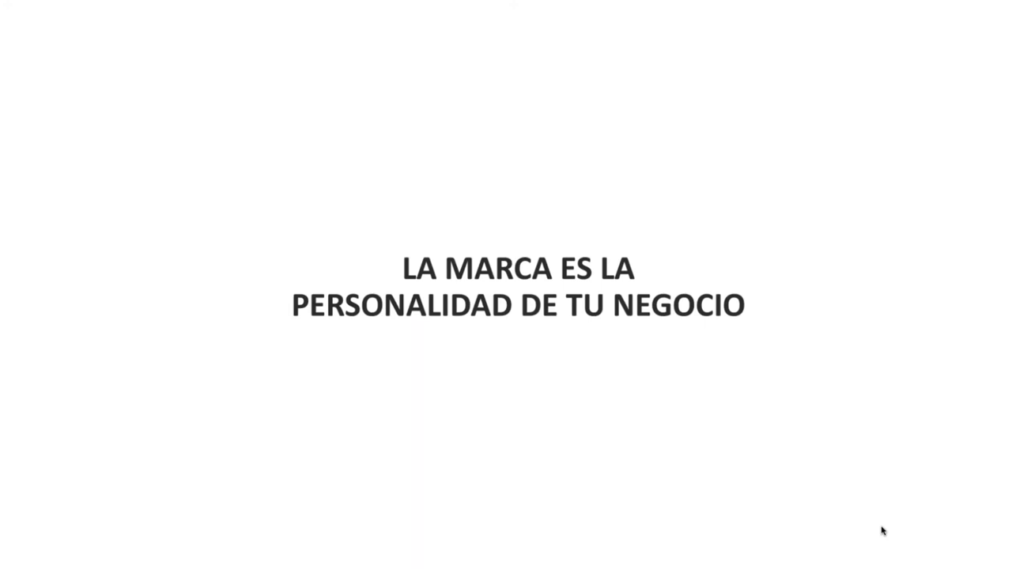
key(Escape)
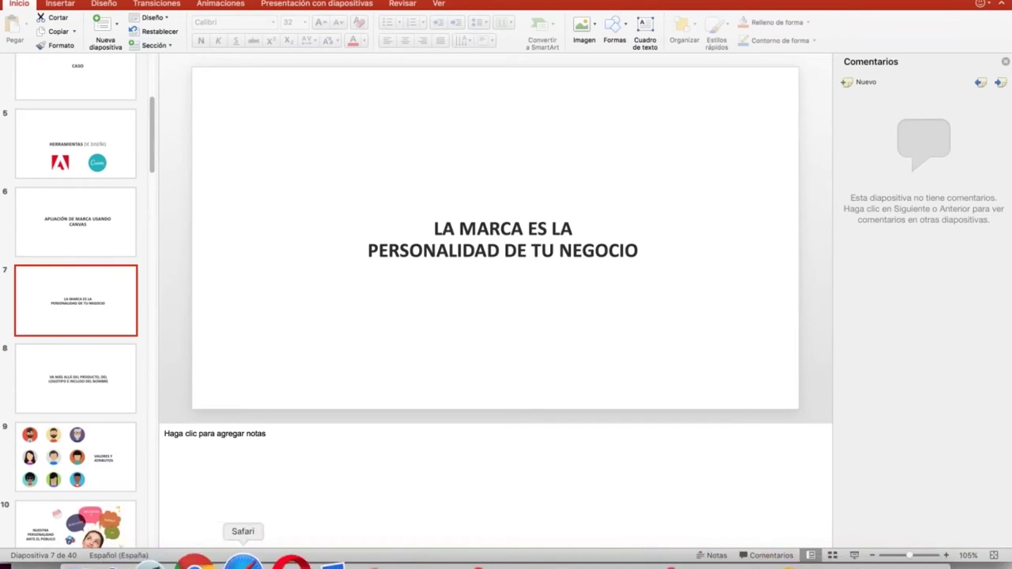
Switch to Google Chrome, return to the ACCESORIOS design in Canva and dismiss its download message
click(243, 560)
click(200, 560)
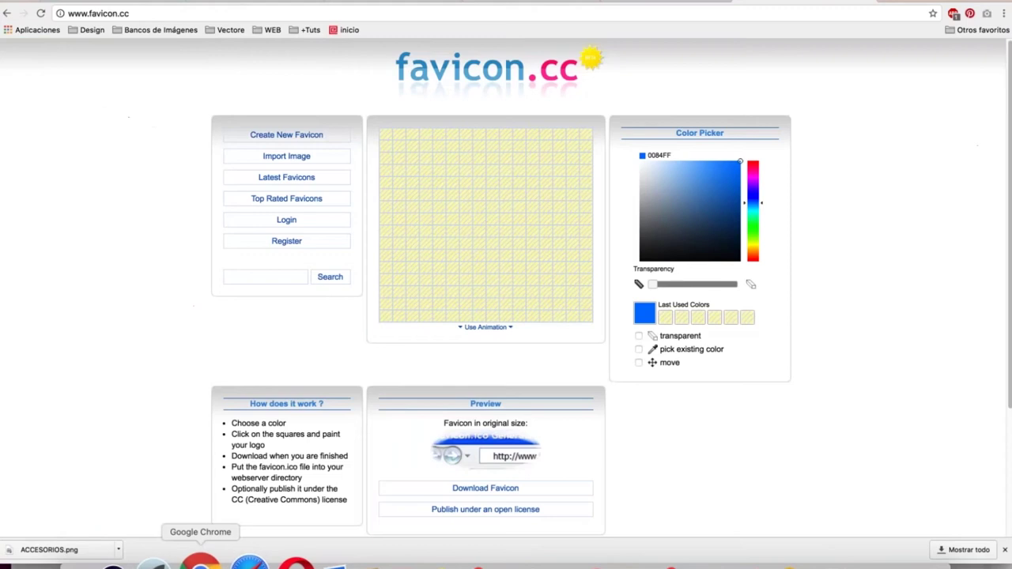
click(372, 3)
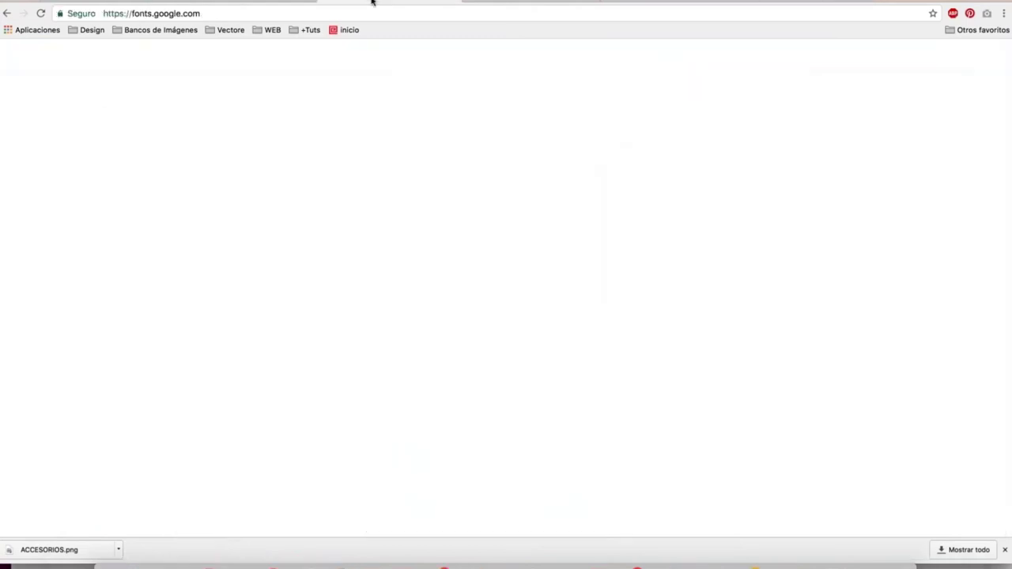
click(237, 3)
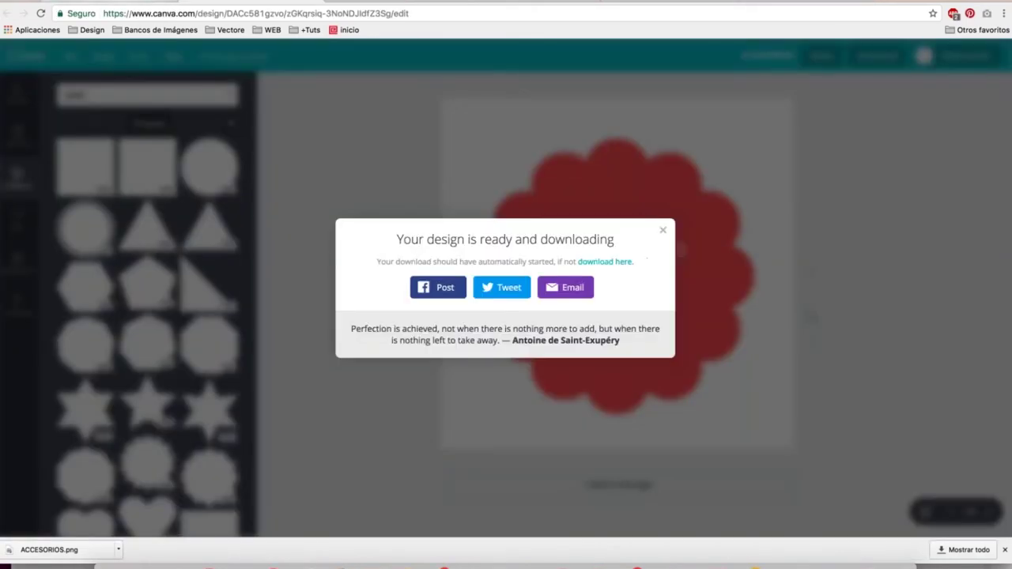
click(227, 4)
click(237, 2)
click(664, 230)
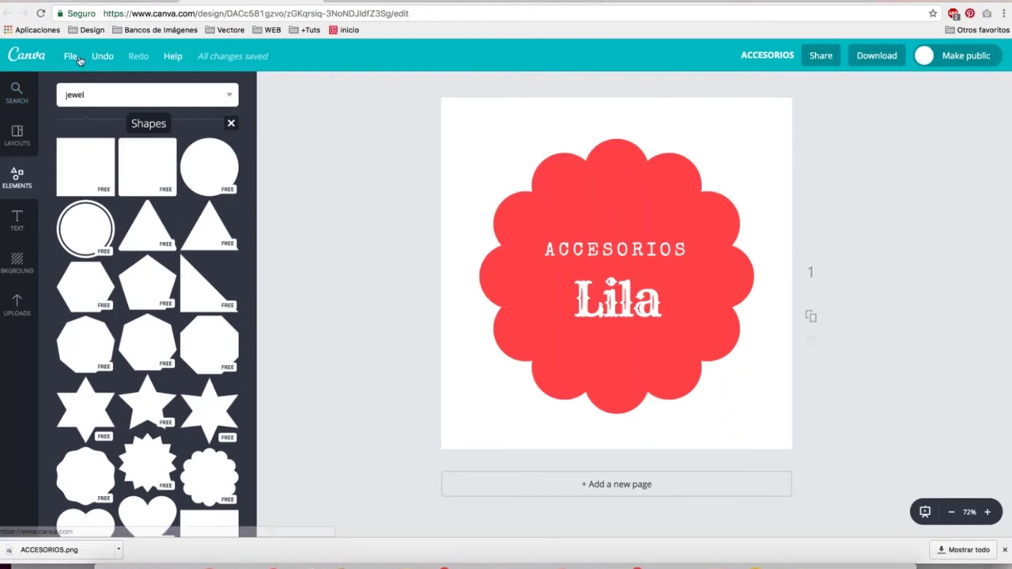
Go back to the Canva home page and create a new Facebook Post design
click(26, 55)
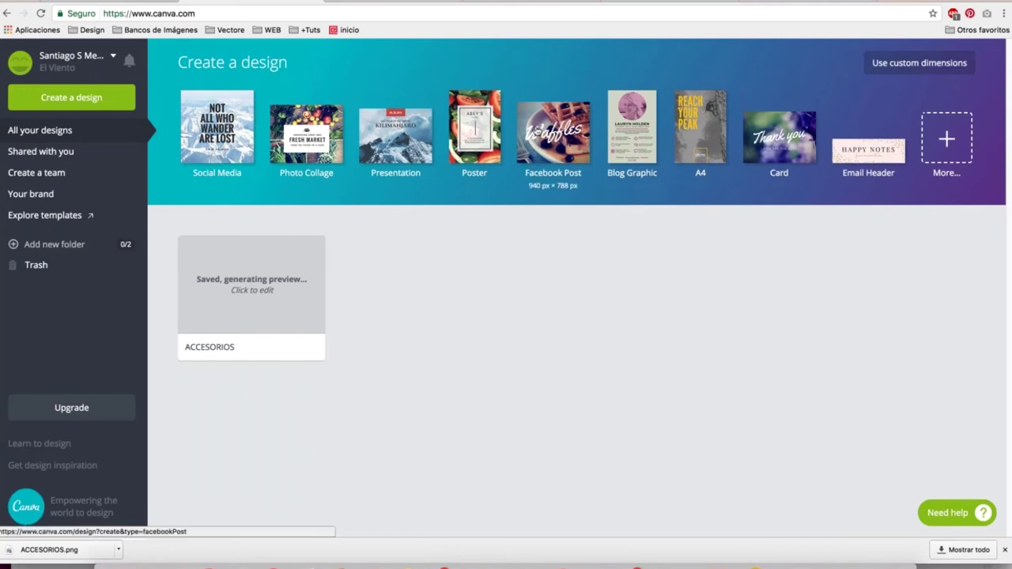
click(559, 152)
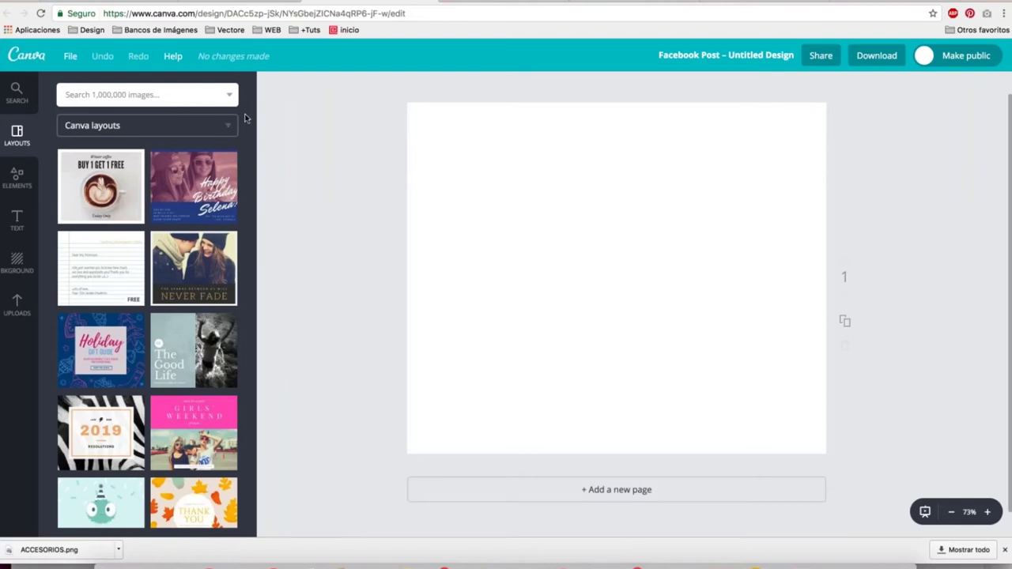
click(221, 125)
Search the image library for "accesorios" and again with the term changed to "accesories"
click(131, 96)
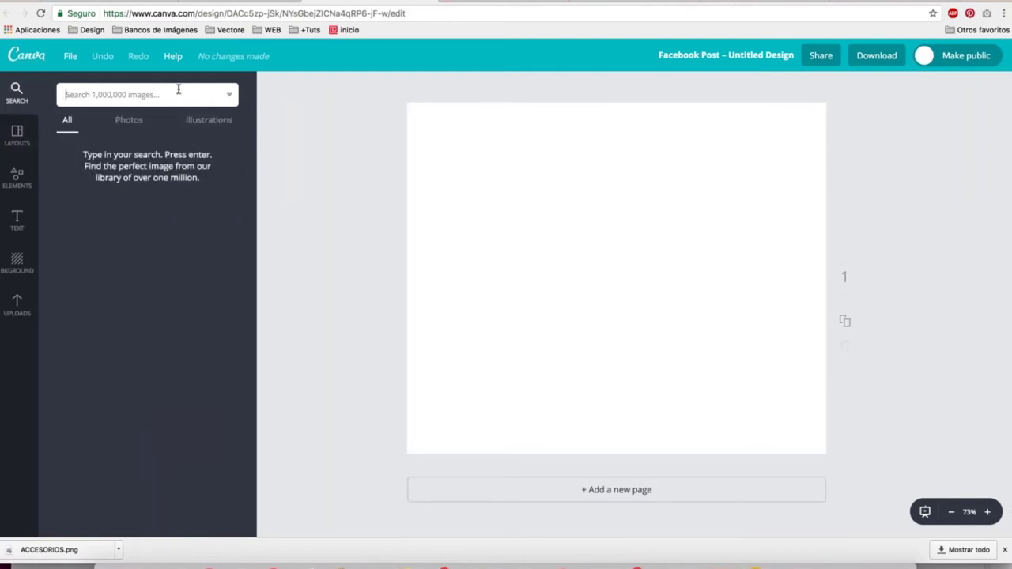
text(accesorios)
key(Return)
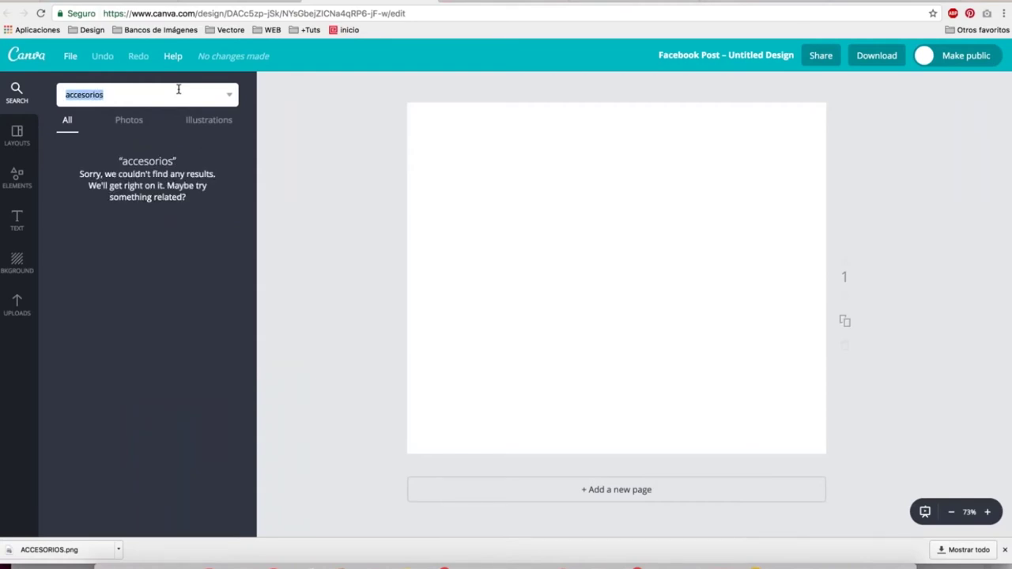
click(102, 94)
key(BackSpace)
key(BackSpace)
text(es)
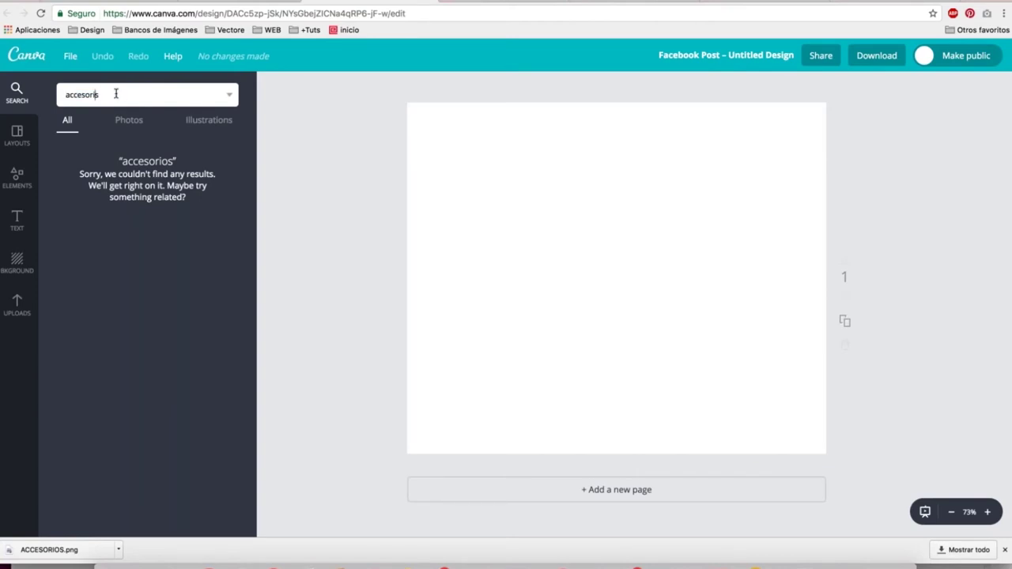
key(Return)
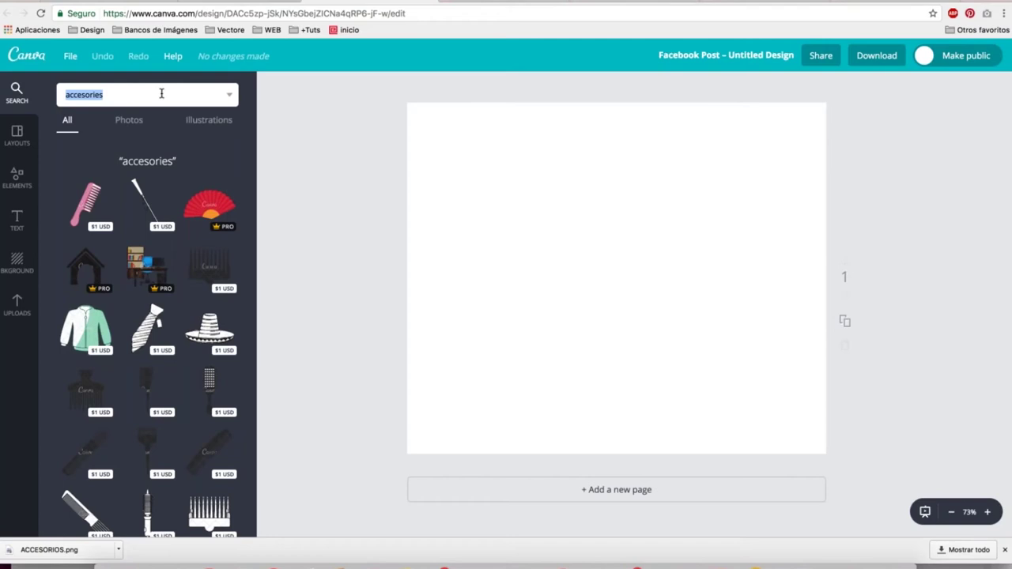
Restrict the image results to photos and search for "fun"
click(129, 119)
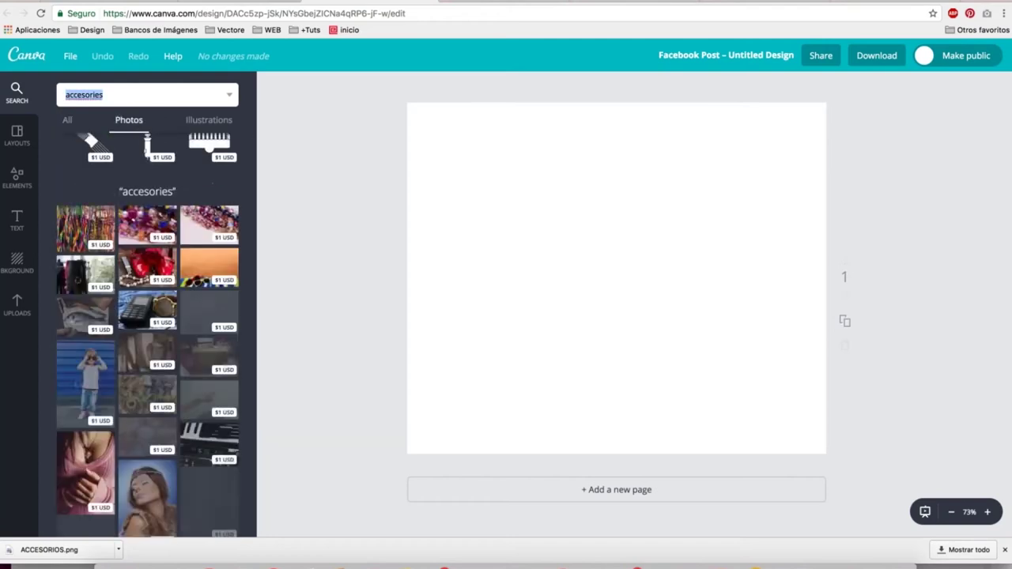
text(fun)
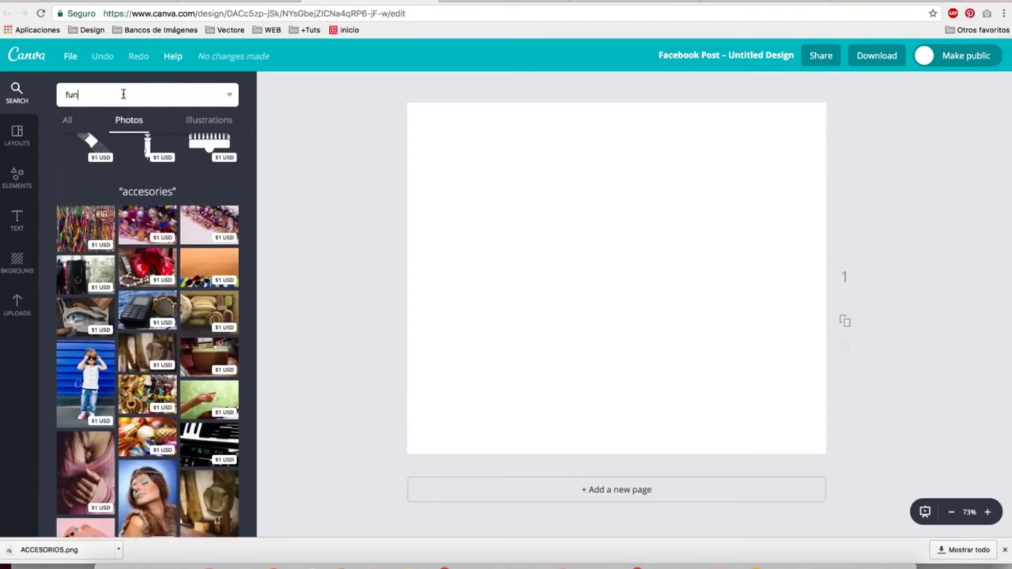
key(Return)
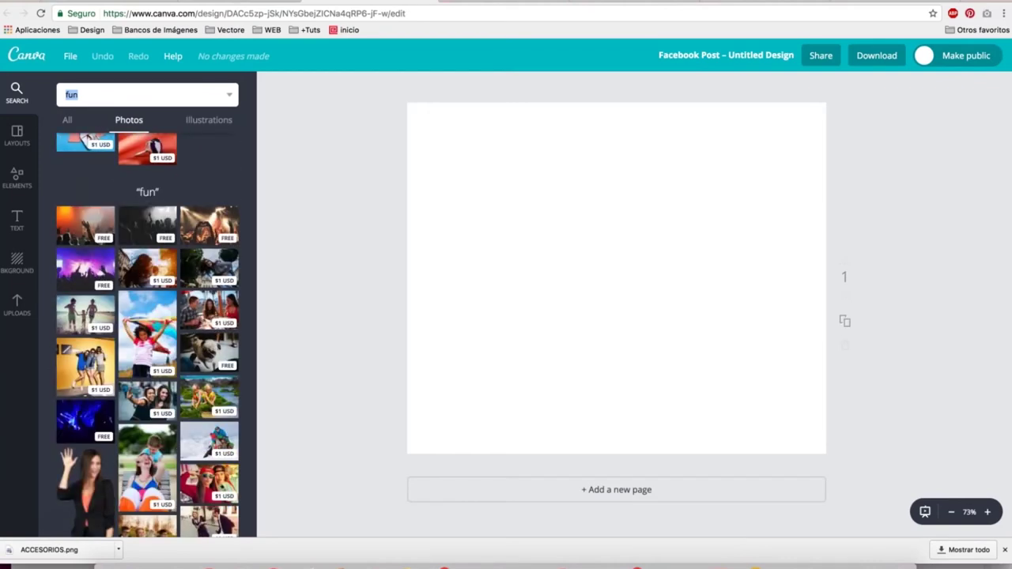
click(123, 126)
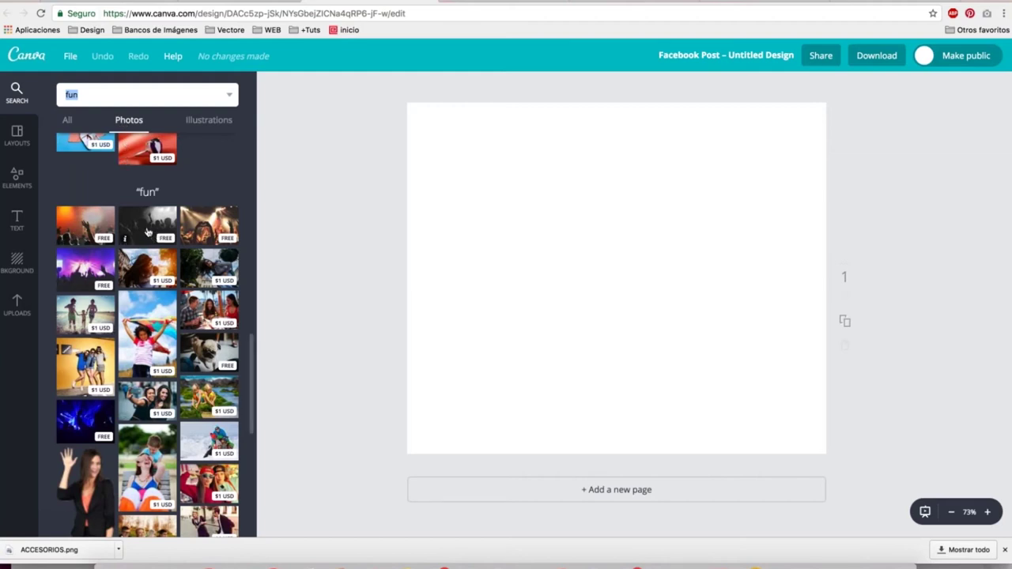
Place the free orange concert photo with the raised hand on the page and enlarge it to cover the whole post
drag(86, 225, 526, 303)
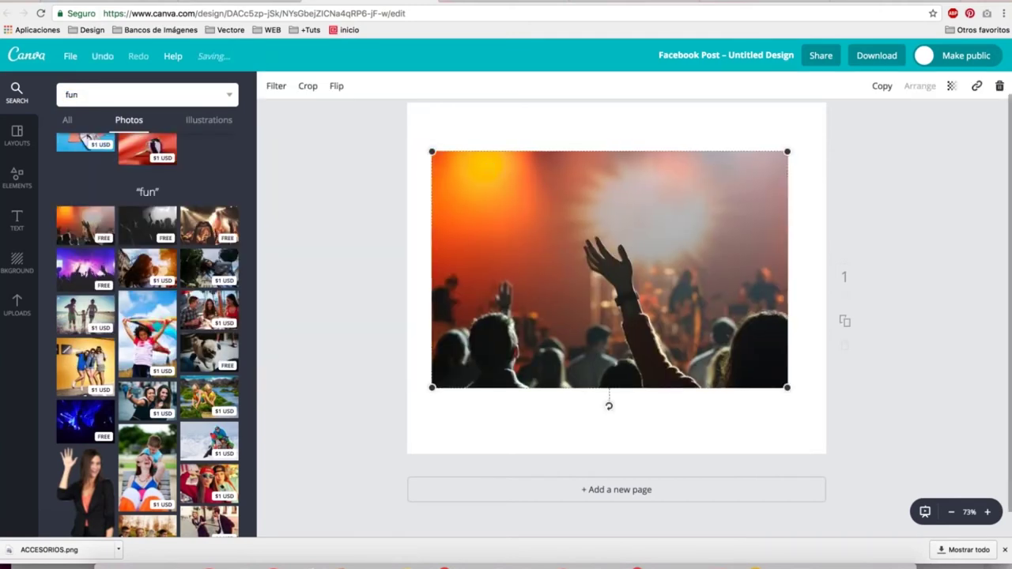
drag(788, 151, 871, 96)
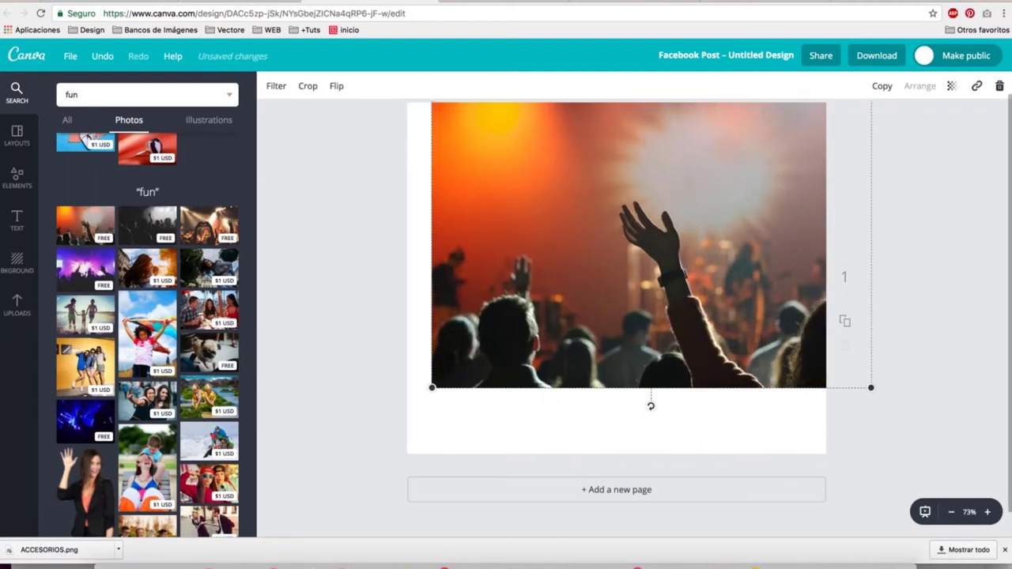
drag(430, 387, 346, 495)
drag(638, 337, 653, 344)
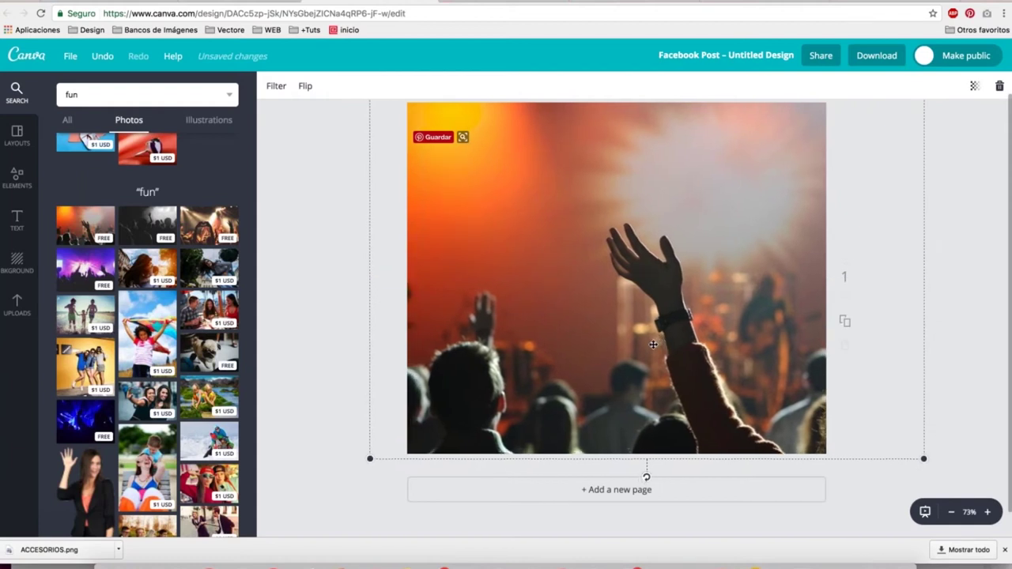
Add the free "DAZZLE eau de parfum" text combination, enlarge its heading to about size 80 and centre it over the photo
click(18, 219)
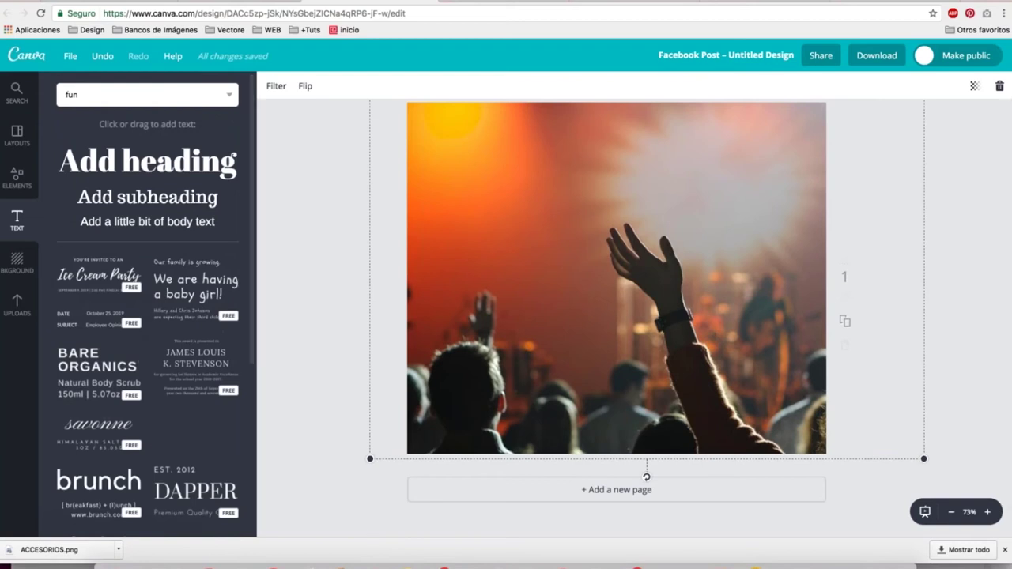
click(161, 441)
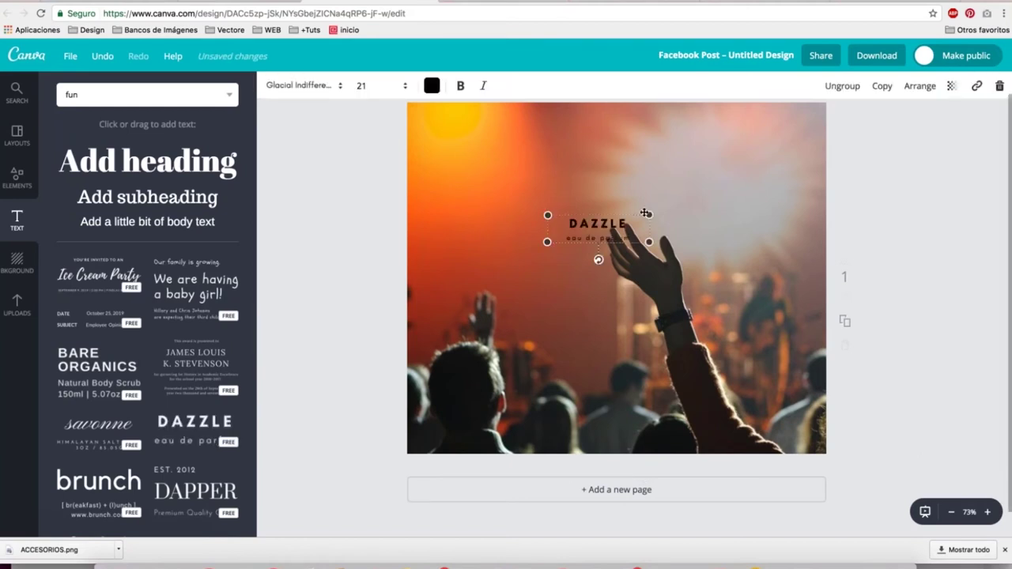
drag(648, 215, 843, 161)
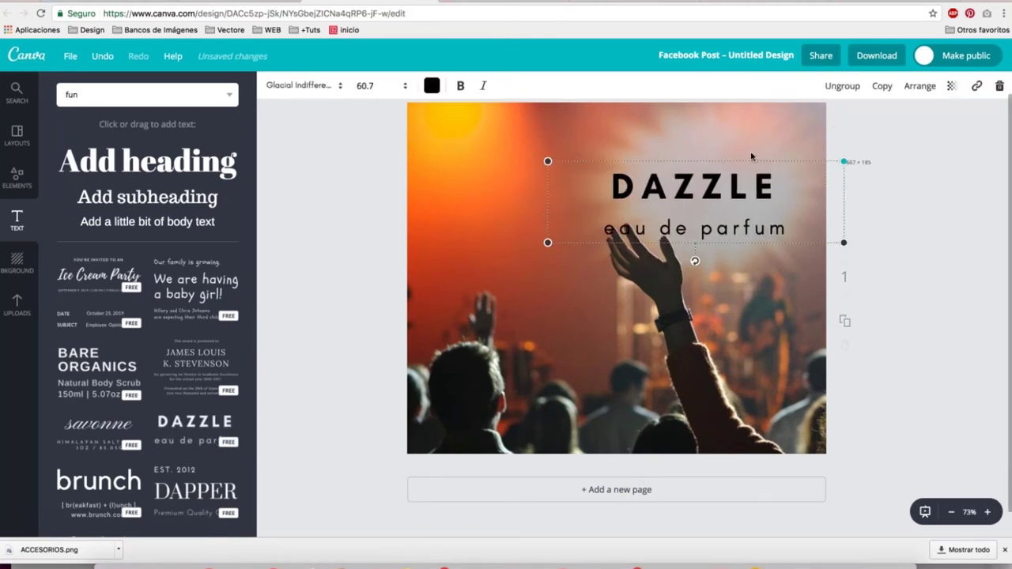
drag(548, 242, 452, 269)
drag(701, 193, 674, 231)
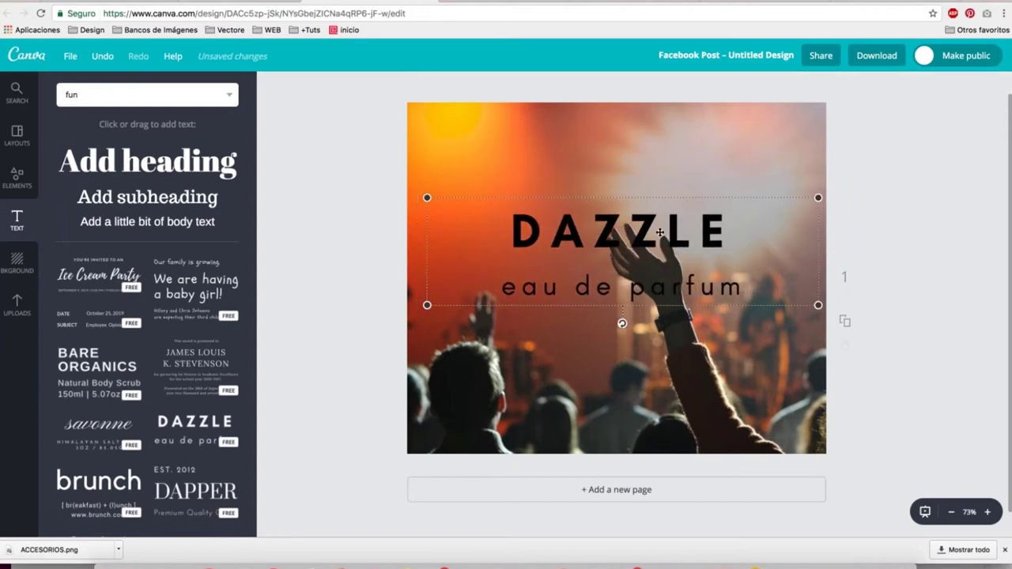
Colour the "DAZZLE" heading white and replace its text with "LILA"
double_click(660, 232)
click(432, 86)
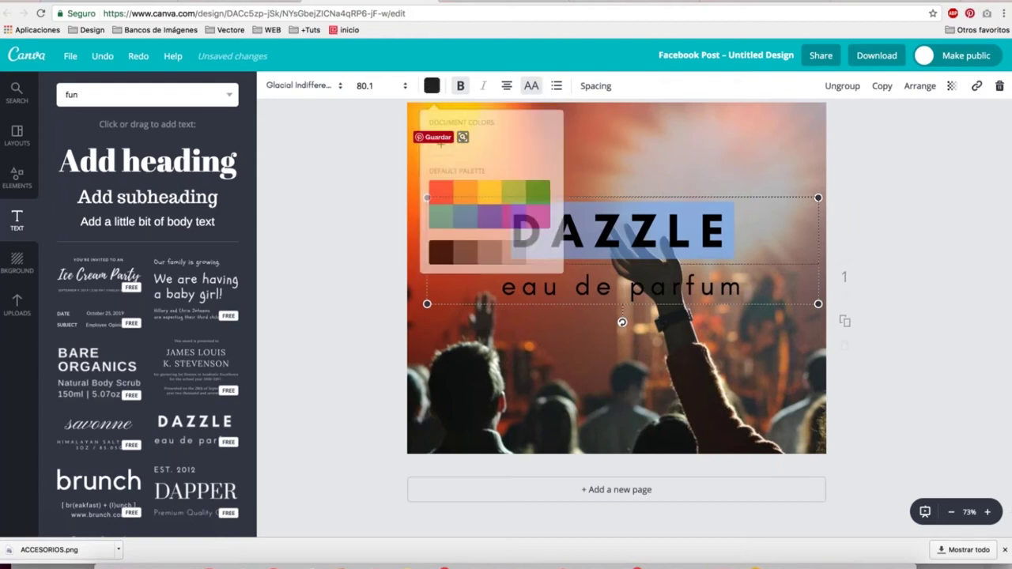
click(536, 257)
double_click(604, 287)
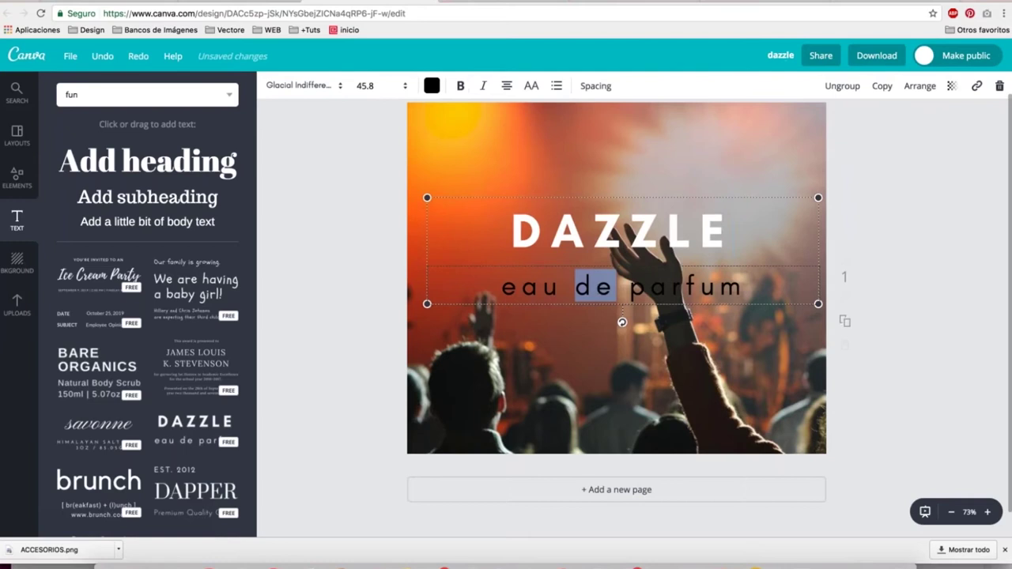
click(431, 86)
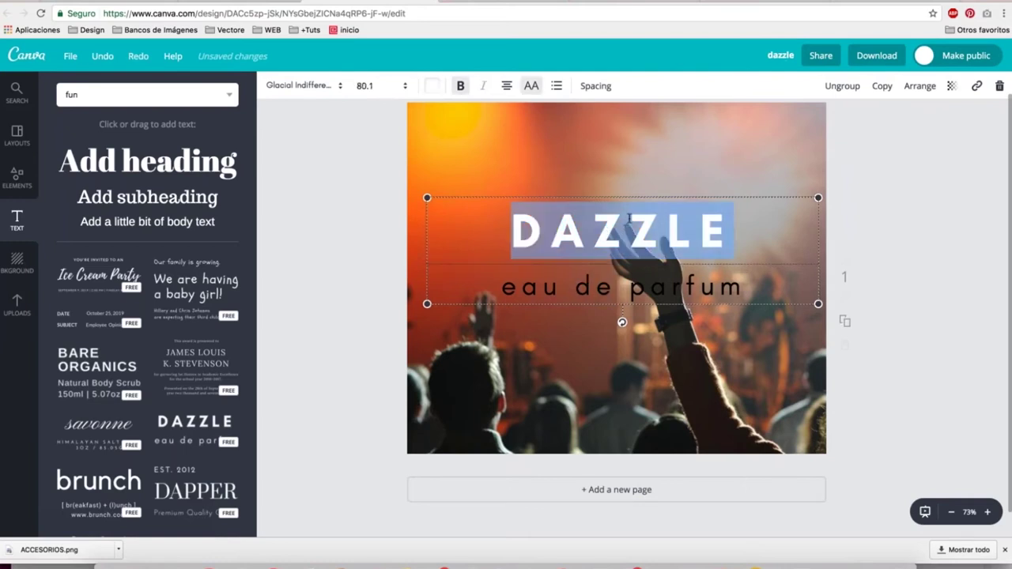
text(LILA)
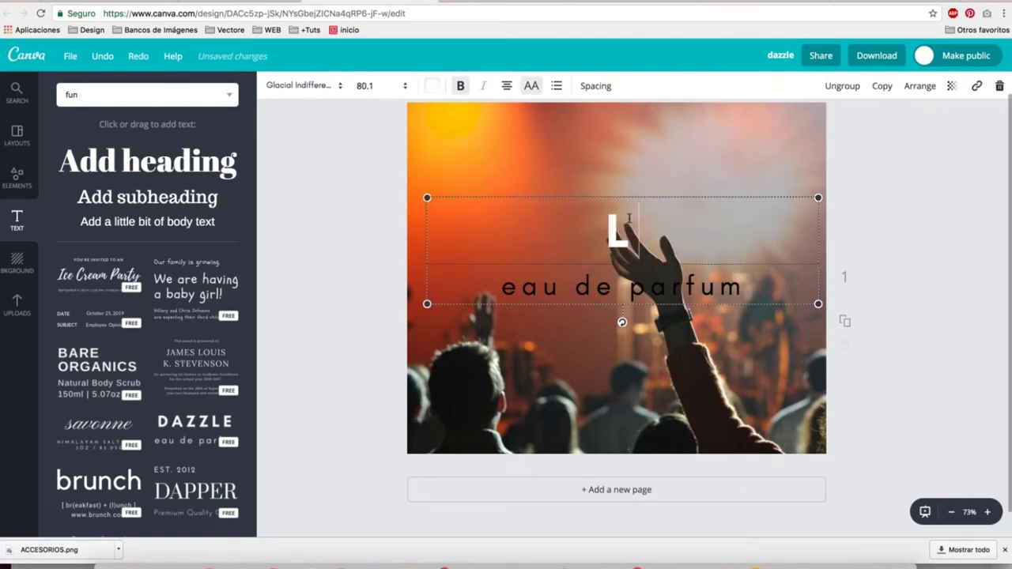
Replace the "eau de parfum" line with "accesorios para la noche", split over two lines after "para"
click(745, 286)
drag(736, 286, 449, 269)
text(ac)
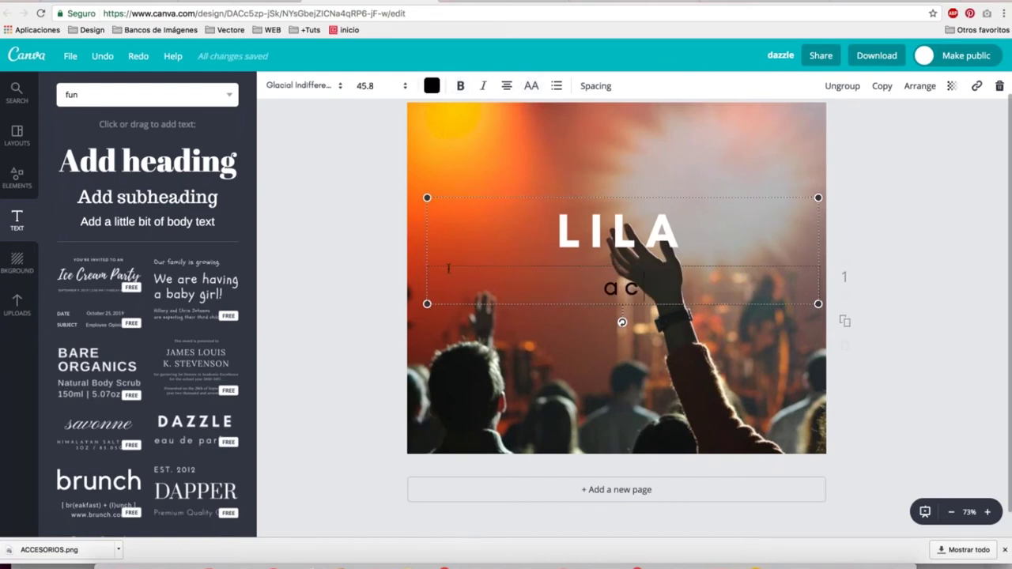
text(cesorios para)
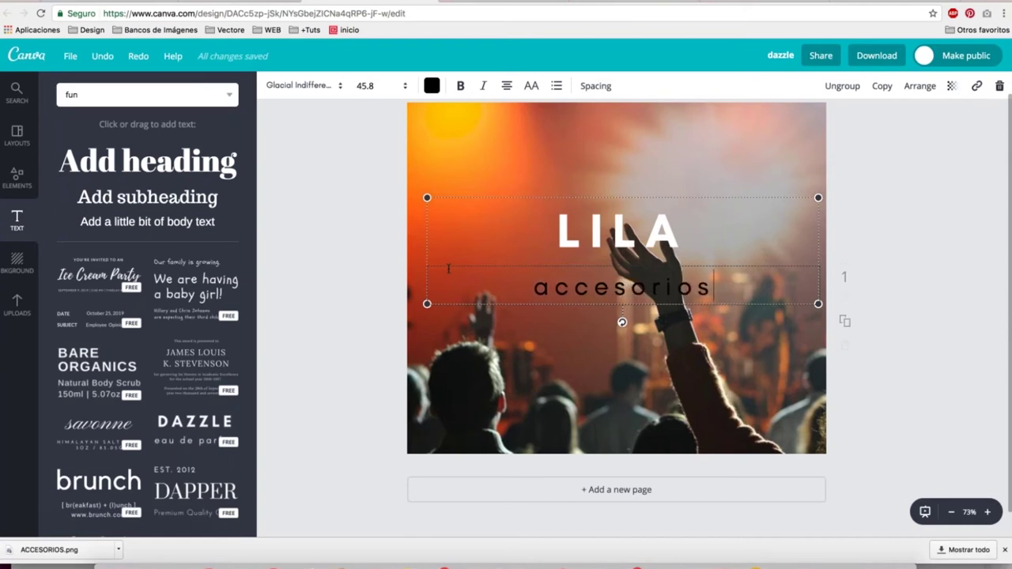
key(Return)
text(la noche)
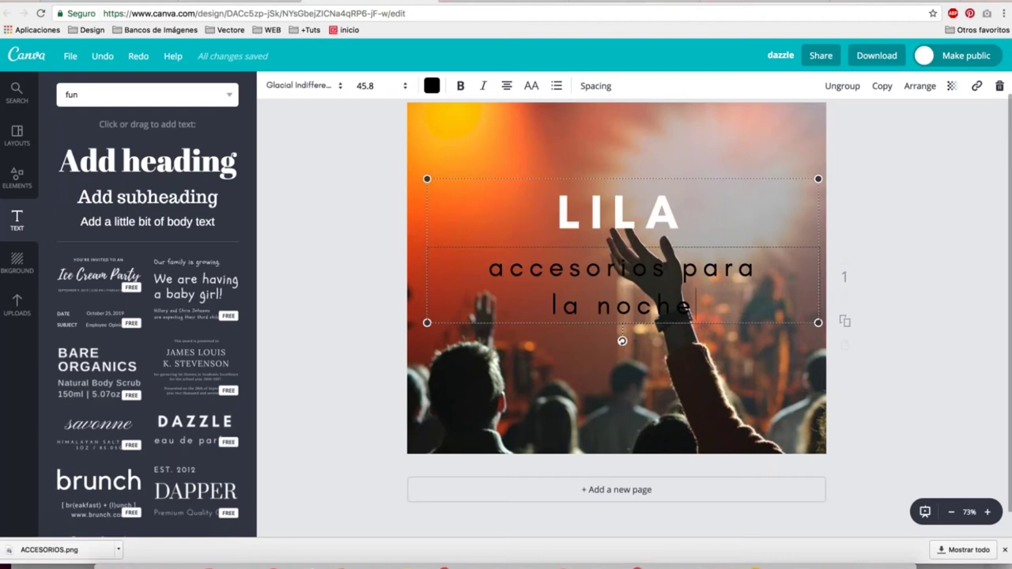
Colour the "accesorios para la noche" text white and shift the whole text group slightly lower on the photo
drag(695, 306, 464, 261)
click(432, 86)
click(537, 252)
click(915, 319)
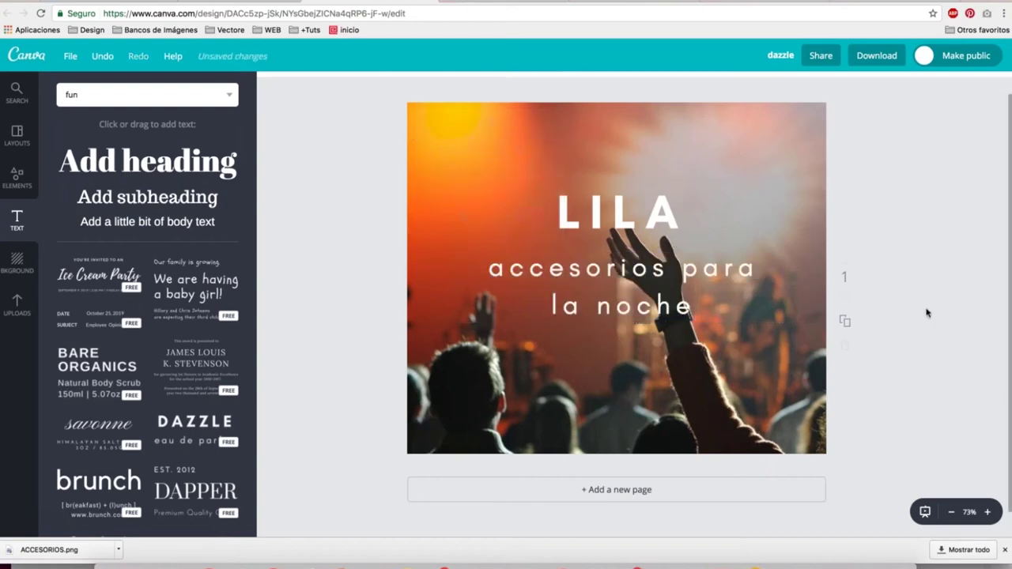
drag(685, 256, 679, 275)
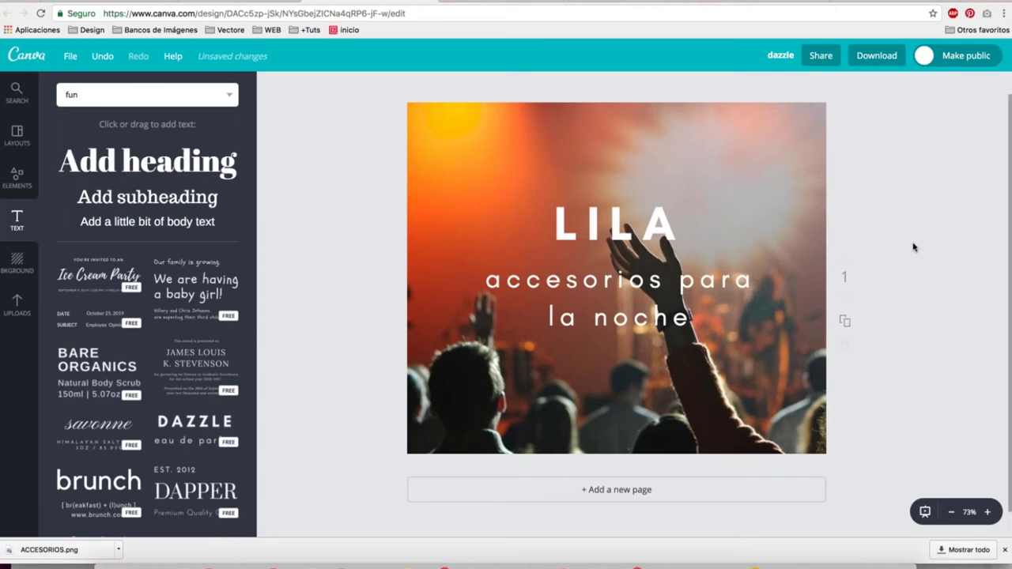
drag(645, 278, 647, 285)
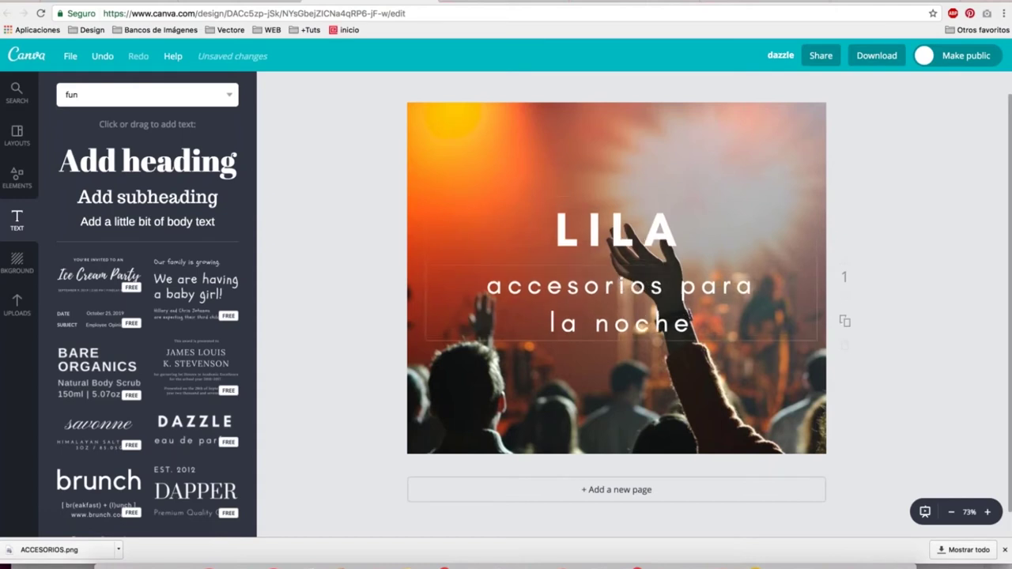
Download the post as a PNG and show the downloaded dazzle.png in Finder with a quick preview
click(878, 55)
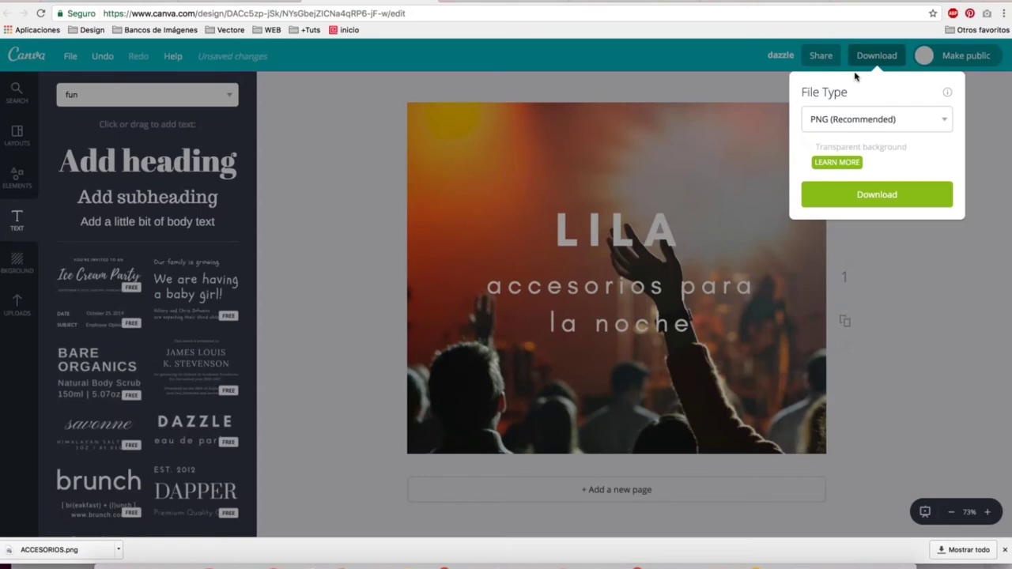
click(910, 195)
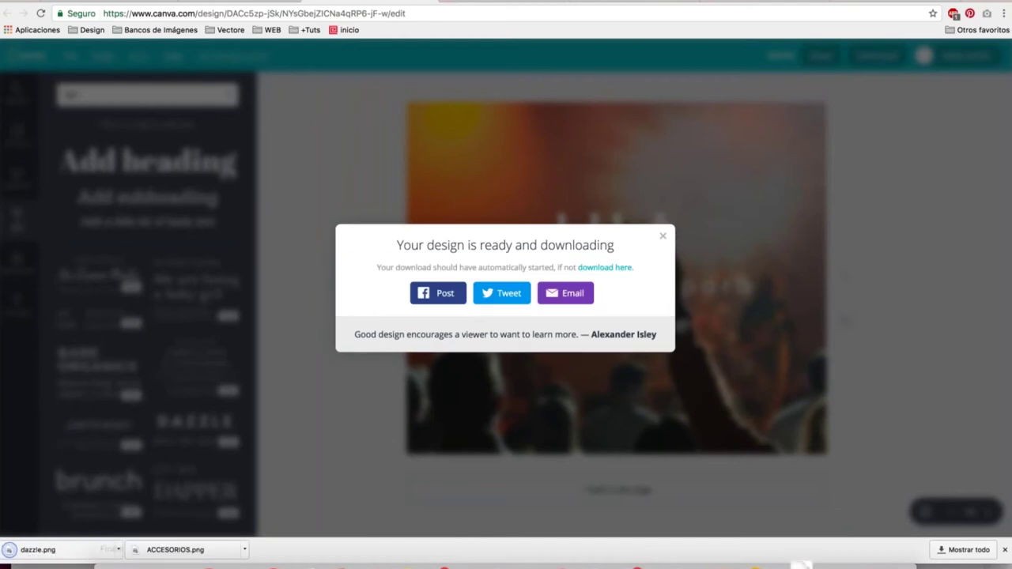
click(119, 550)
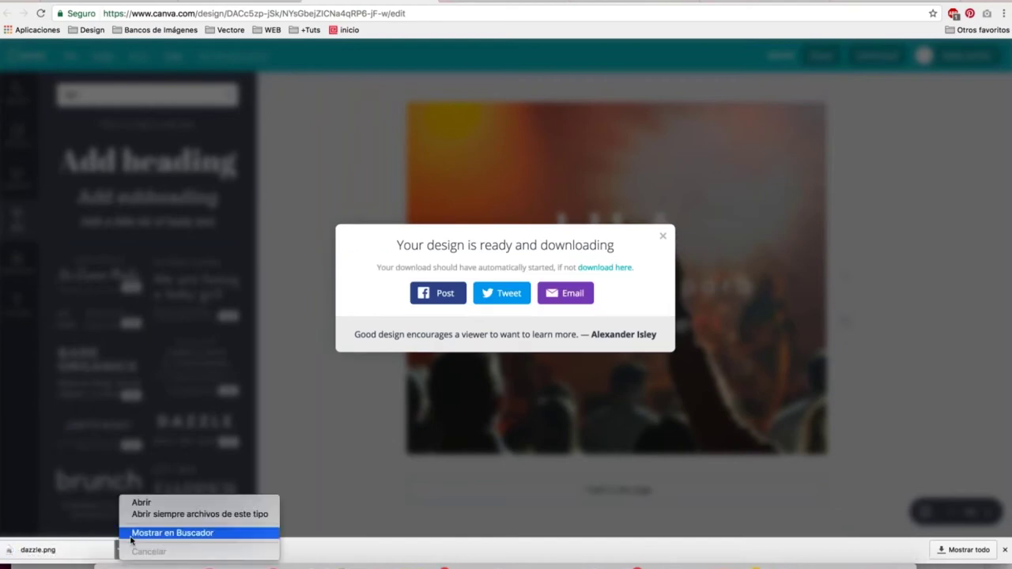
click(143, 536)
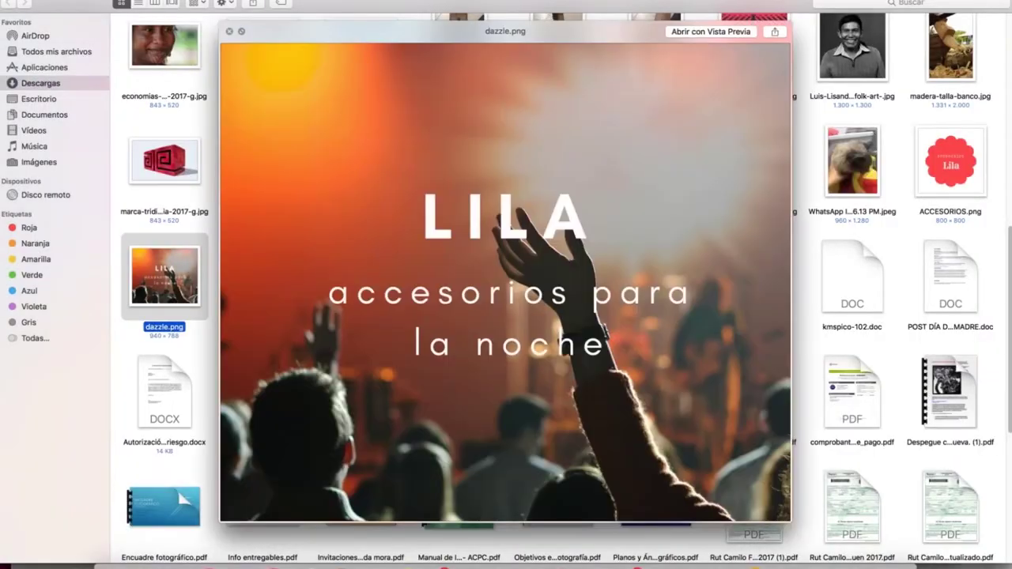
click(230, 32)
drag(203, 266, 225, 251)
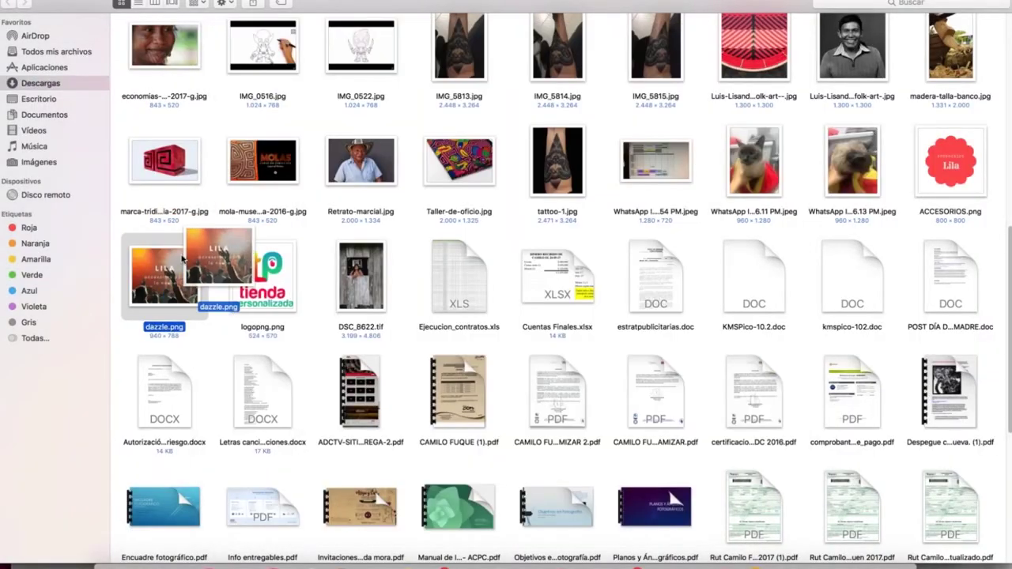
Rename the downloaded dazzle.png file as "POST LILA ACCESORIOS NOCHE"
right_click(184, 274)
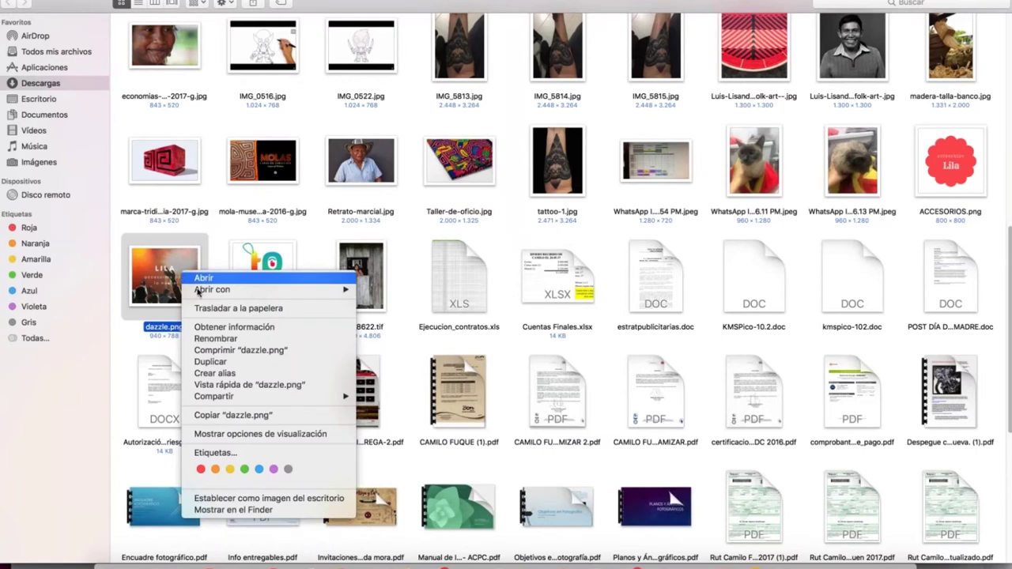
click(231, 339)
text(POST LILA)
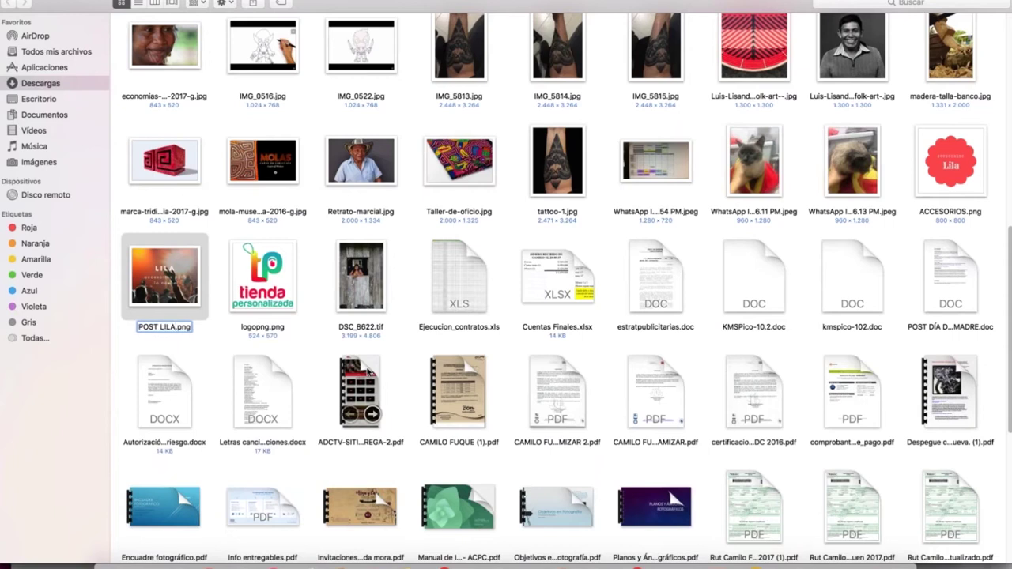
text( ACCESO)
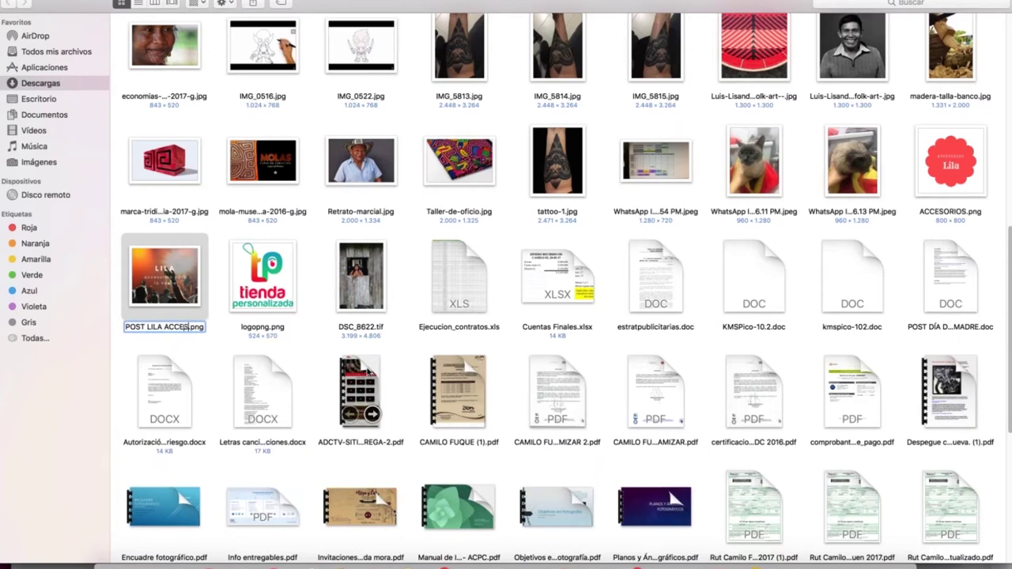
text(RIOS NOCHE)
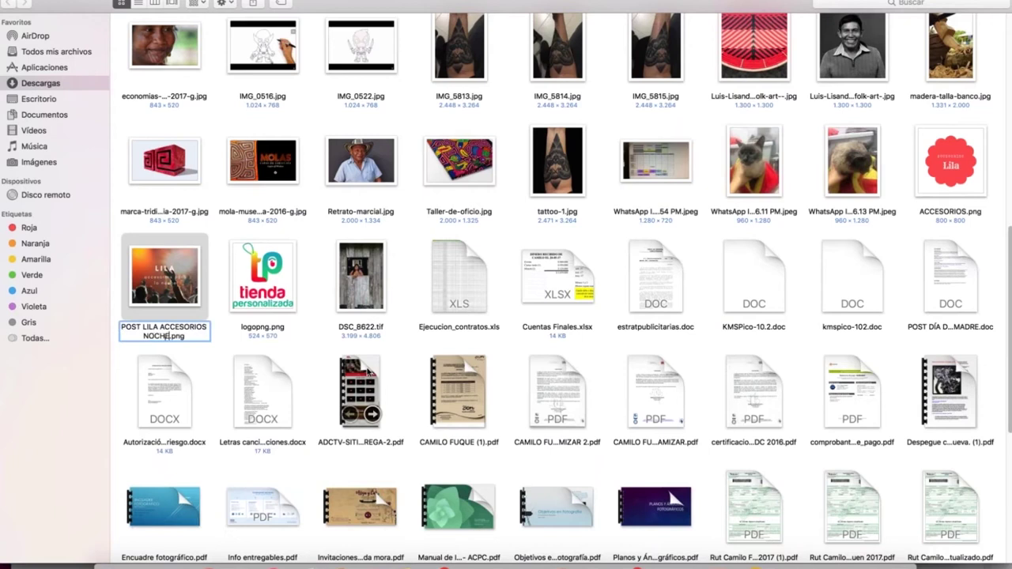
key(Return)
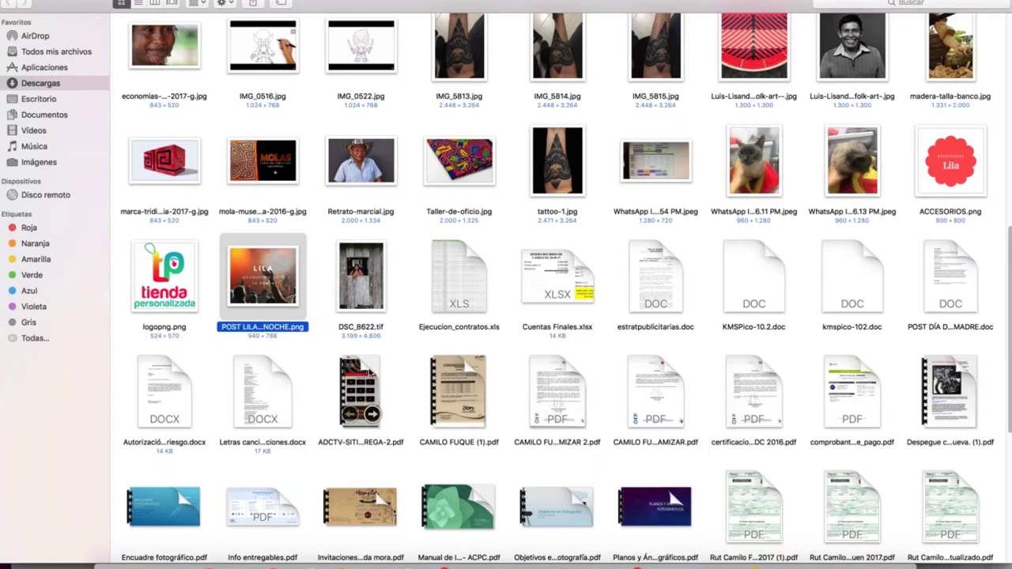
Check the renamed post image in a quick preview and open it full size in the Preview app
drag(250, 270, 255, 256)
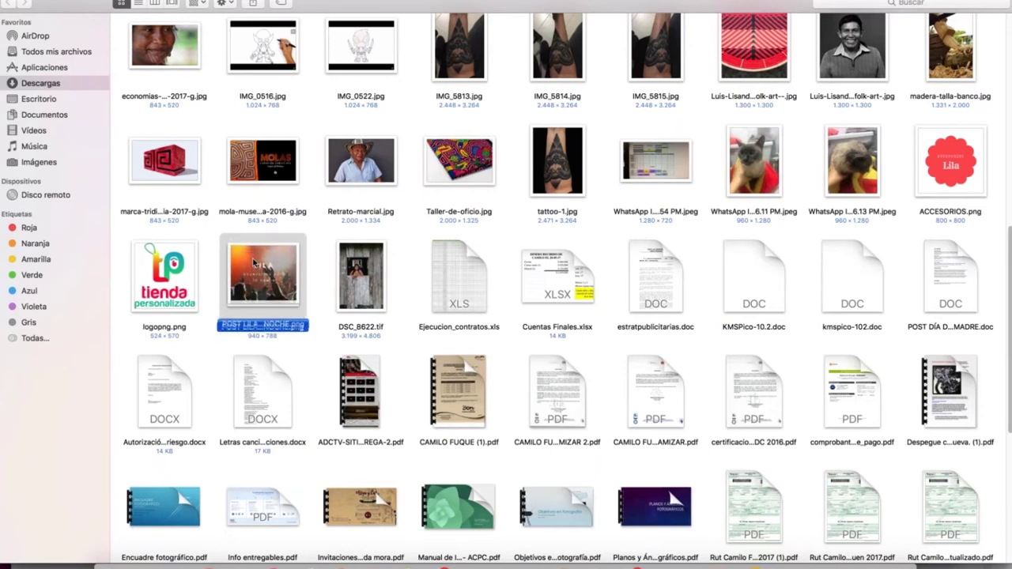
key(space)
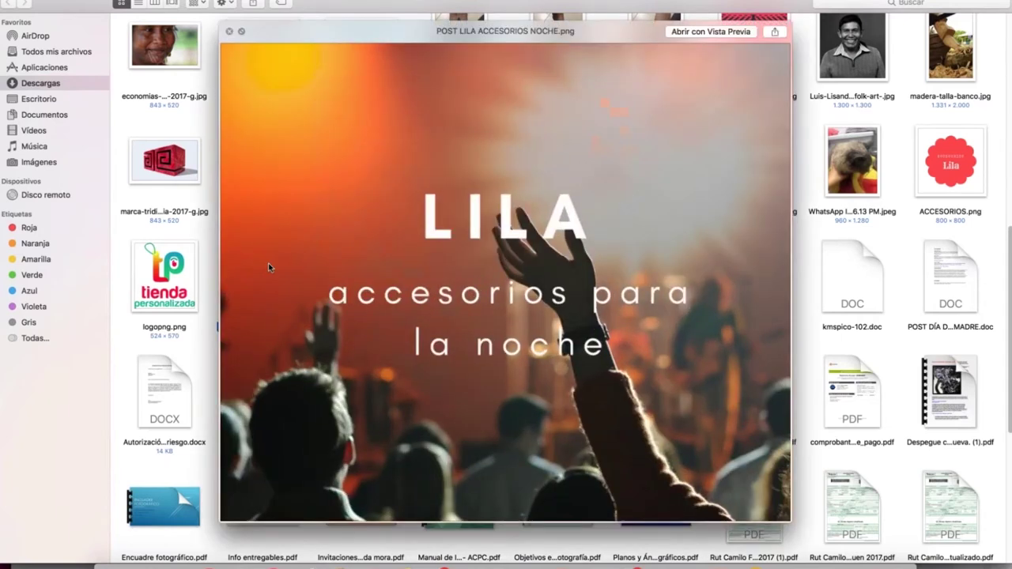
key(space)
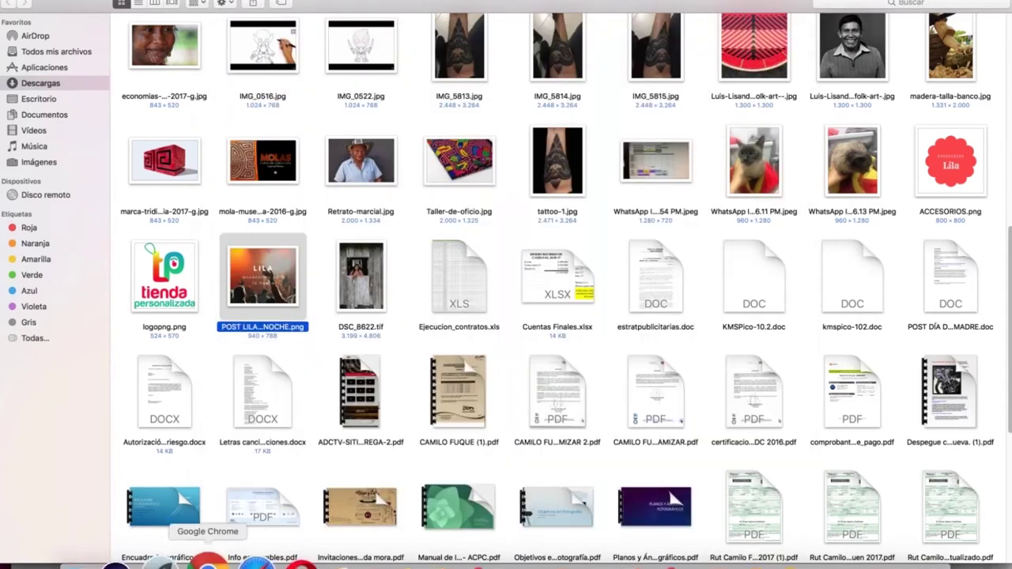
click(209, 563)
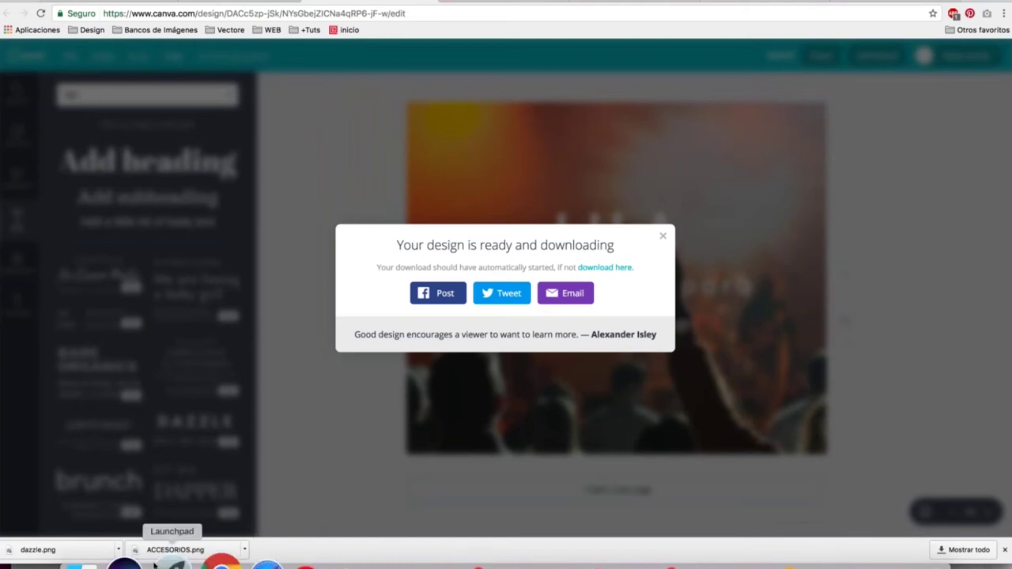
click(109, 559)
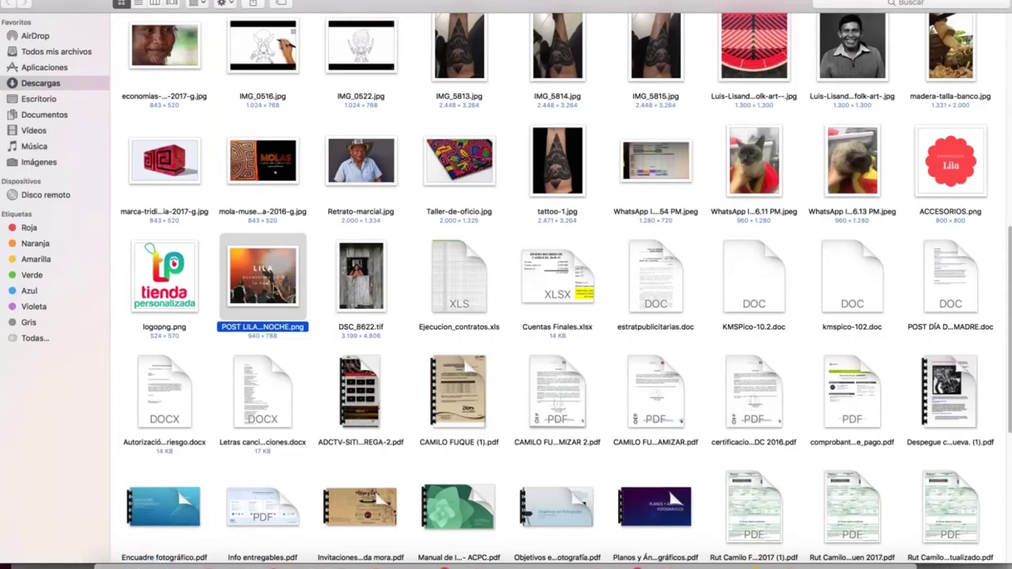
double_click(272, 285)
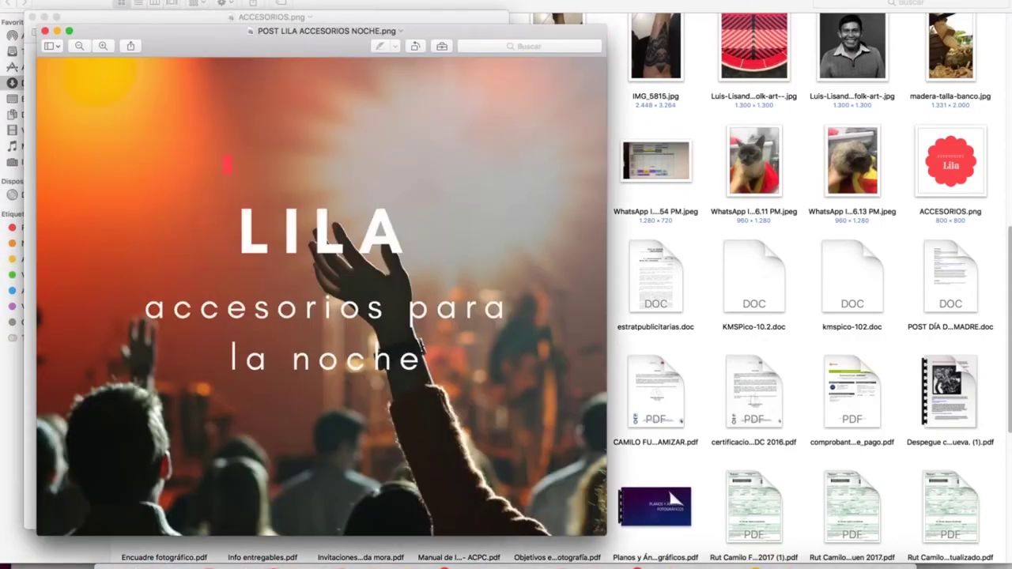